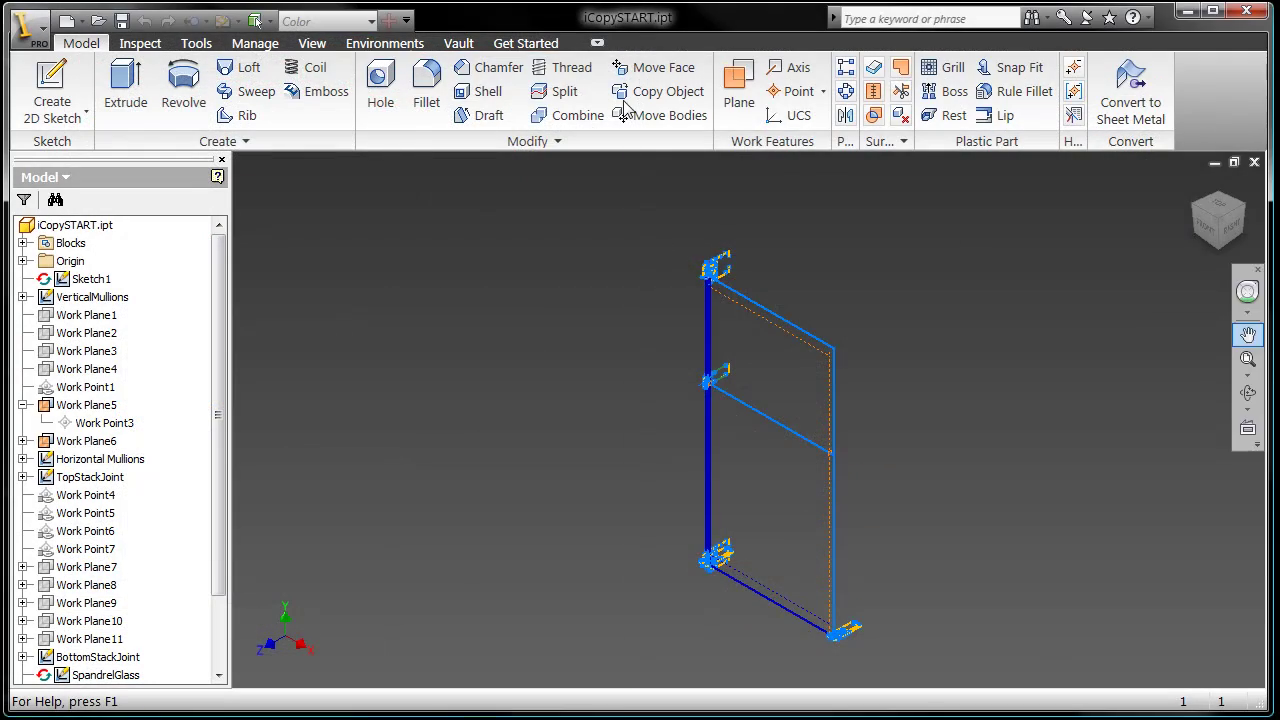
# Examine the profile sketches at the upper end of the skeleton frame and along its vertical mullion.
pyautogui.press('z')
pyautogui.moveTo(677, 246); pyautogui.dragTo(743, 289)
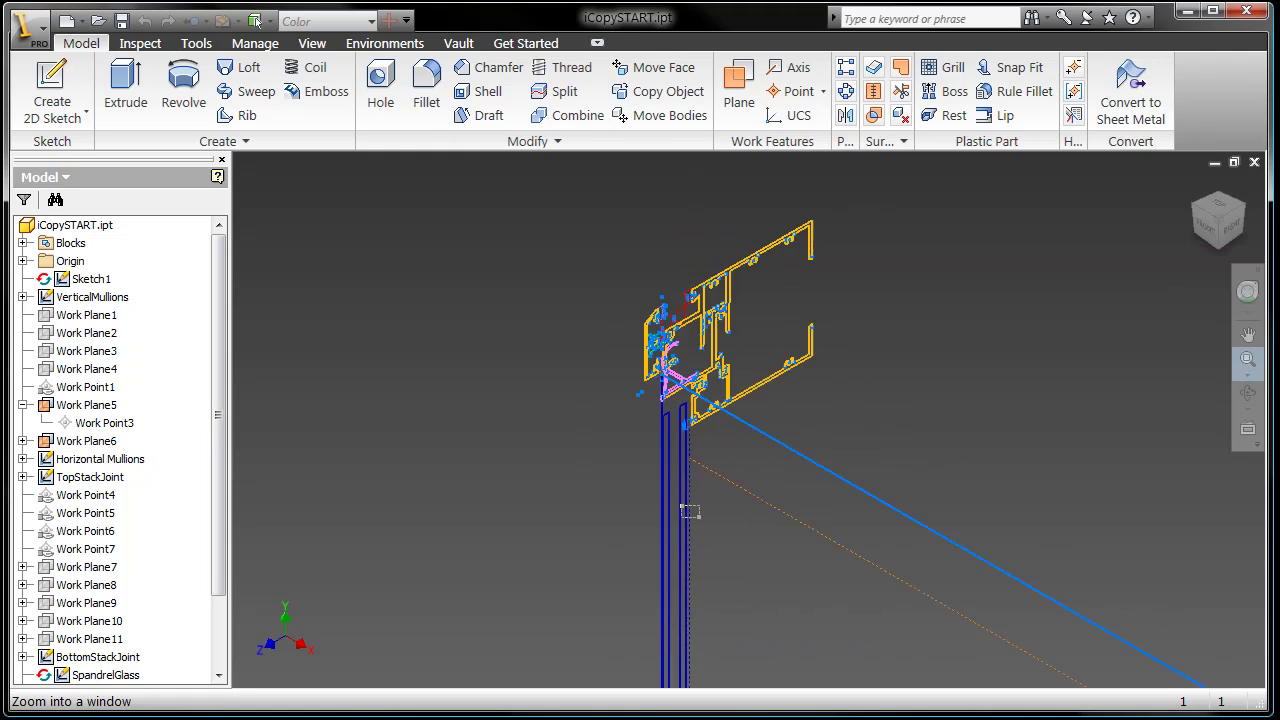
pyautogui.moveTo(703, 554); pyautogui.dragTo(683, 194, button='middle')
pyautogui.moveTo(691, 420); pyautogui.dragTo(691, 103, button='middle')
pyautogui.moveTo(658, 500); pyautogui.dragTo(671, 61, button='middle')
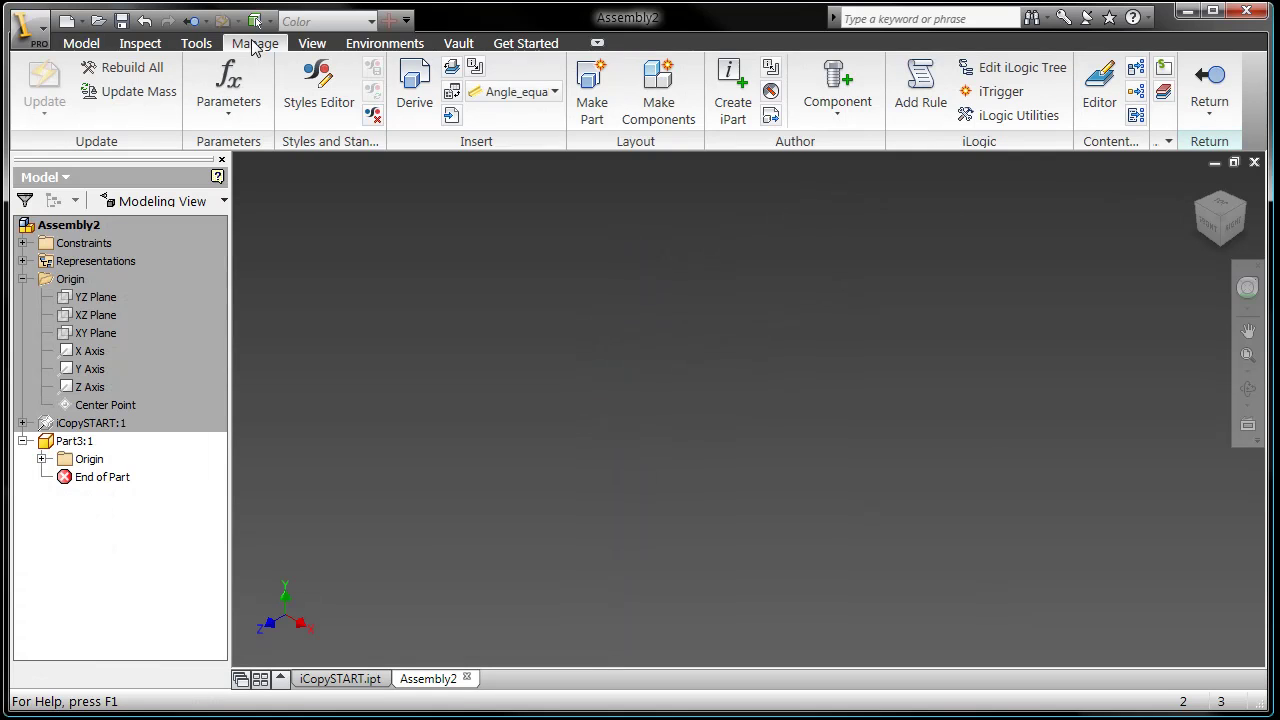
# Derive iCopySTART.ipt into the new part, including the Horizontal Mullions sketch, Work Plane5 and Work Plane6.
pyautogui.click(414, 90)
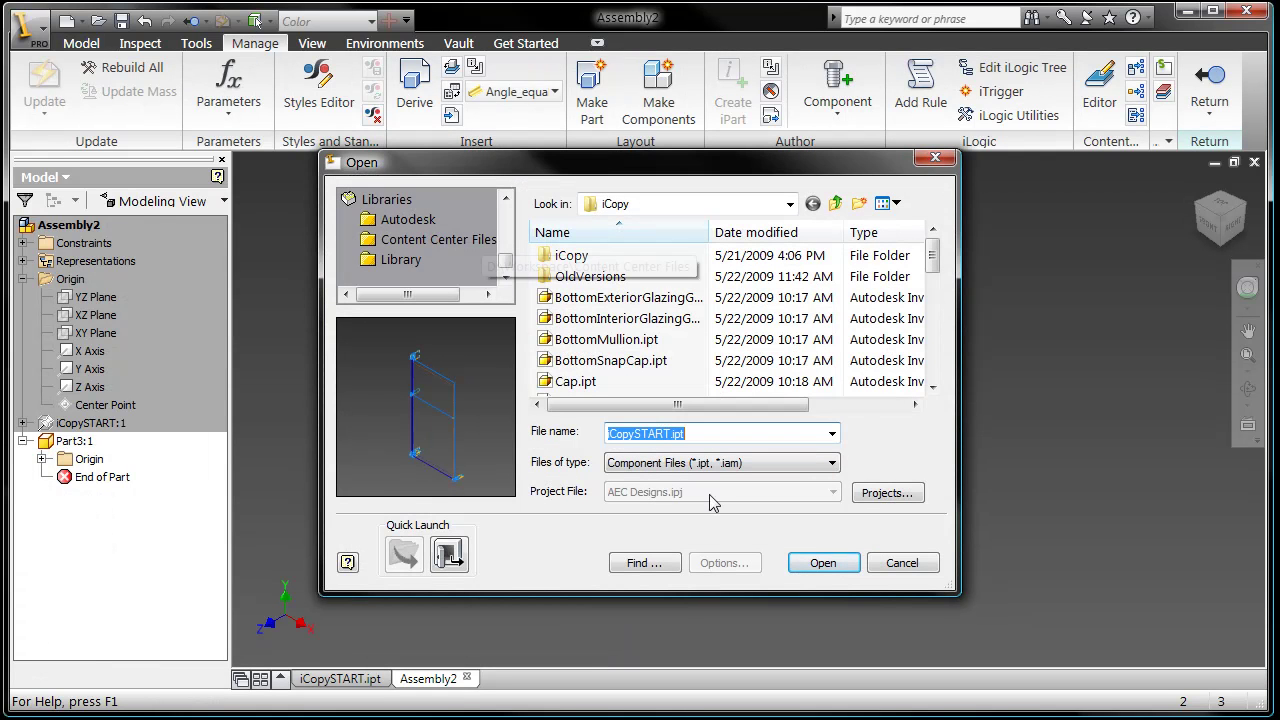
pyautogui.click(823, 563)
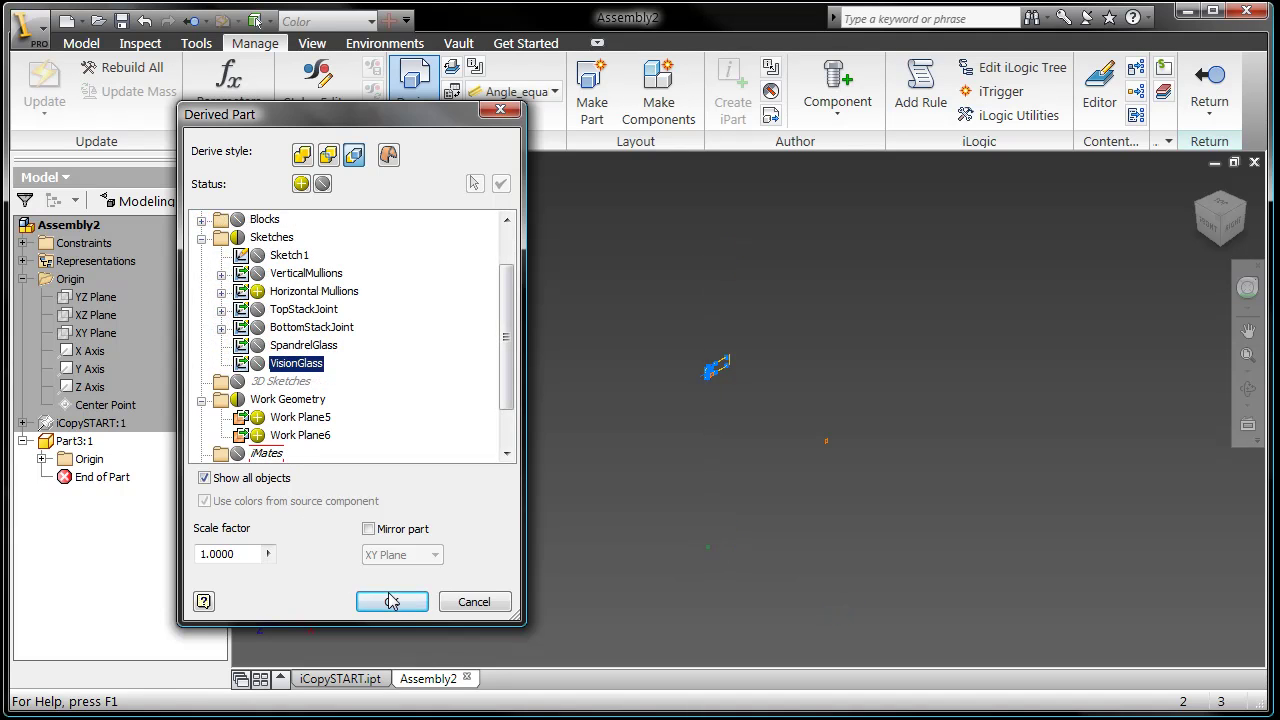
pyautogui.click(391, 601)
# Extrude the horizontal mullion profile as a solid using From To extents between the two derived work planes.
pyautogui.scroll(-4, 707, 372)
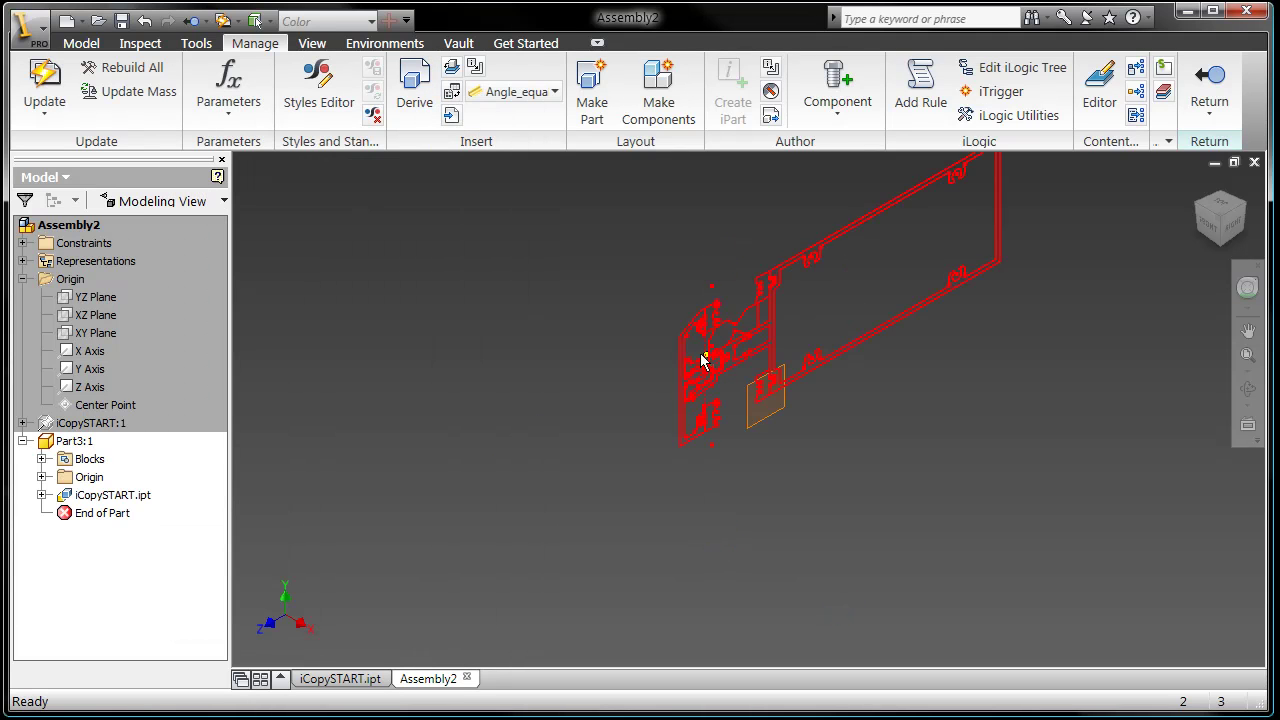
pyautogui.moveTo(704, 364); pyautogui.dragTo(513, 458, button='middle')
pyautogui.press('e')
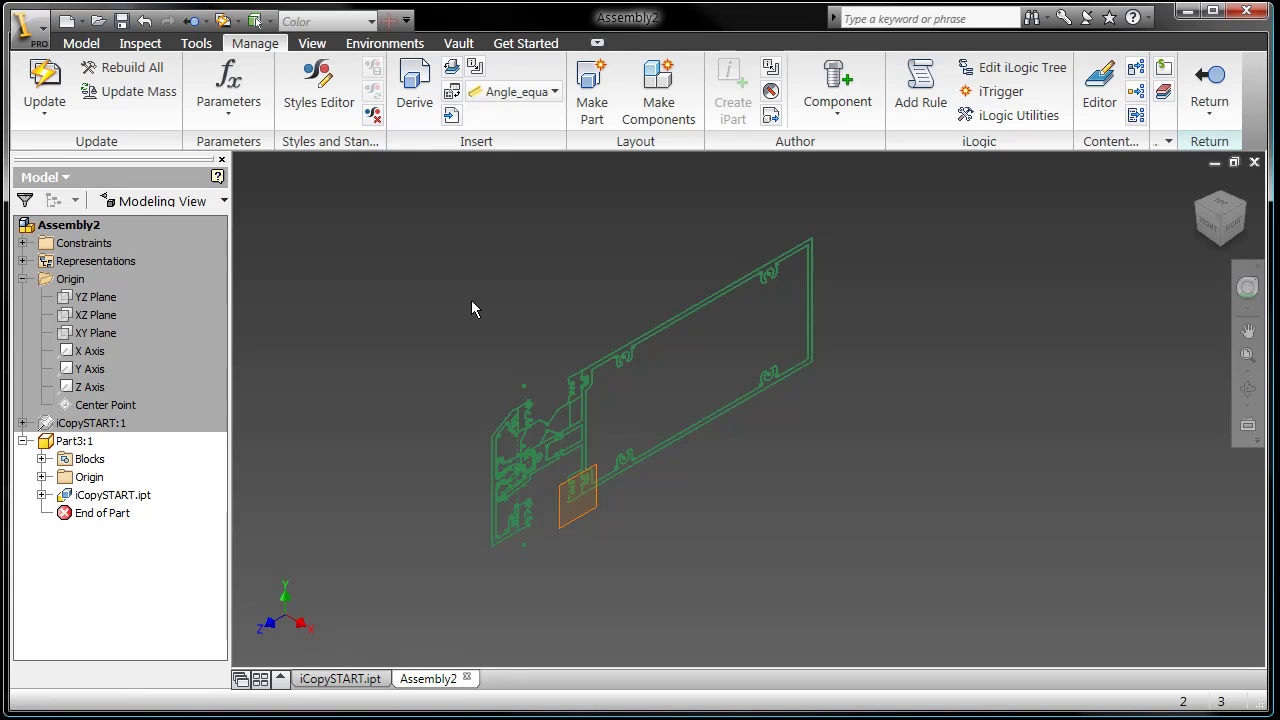
pyautogui.click(648, 348)
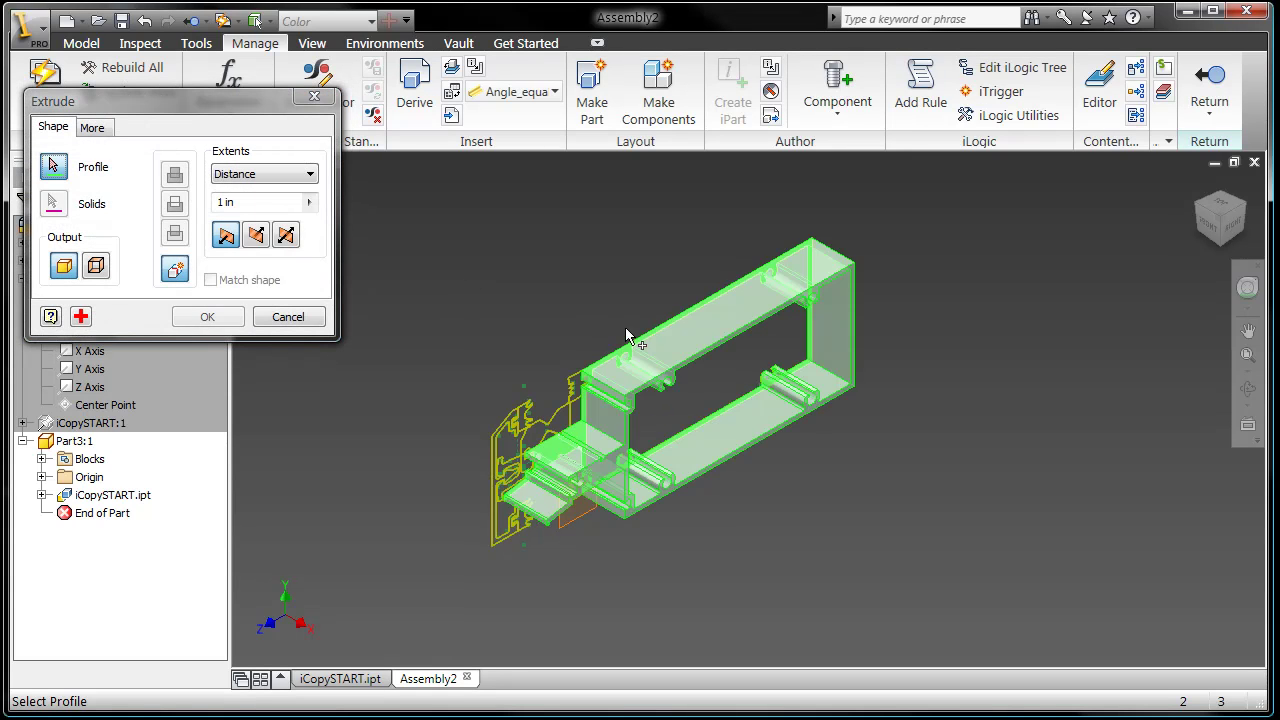
pyautogui.scroll(-2, 559, 314)
pyautogui.moveTo(559, 314); pyautogui.dragTo(527, 254, button='middle')
pyautogui.click(295, 174)
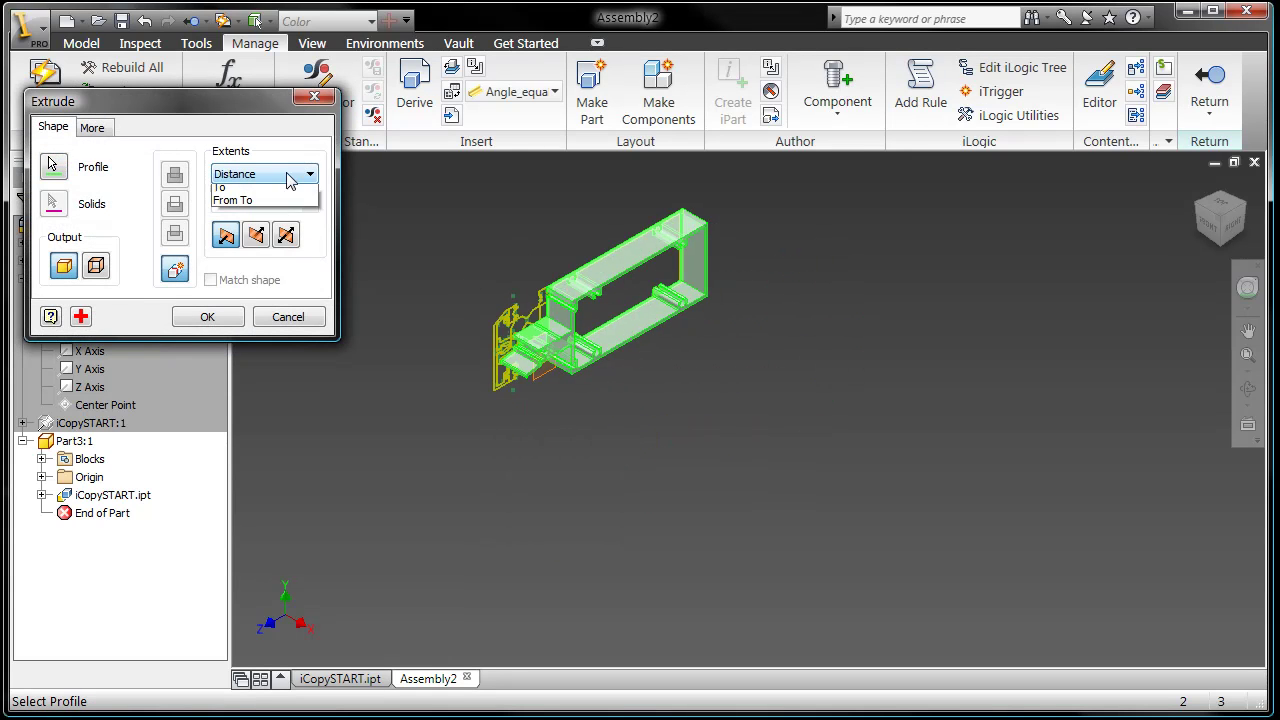
pyautogui.click(238, 212)
pyautogui.click(522, 380)
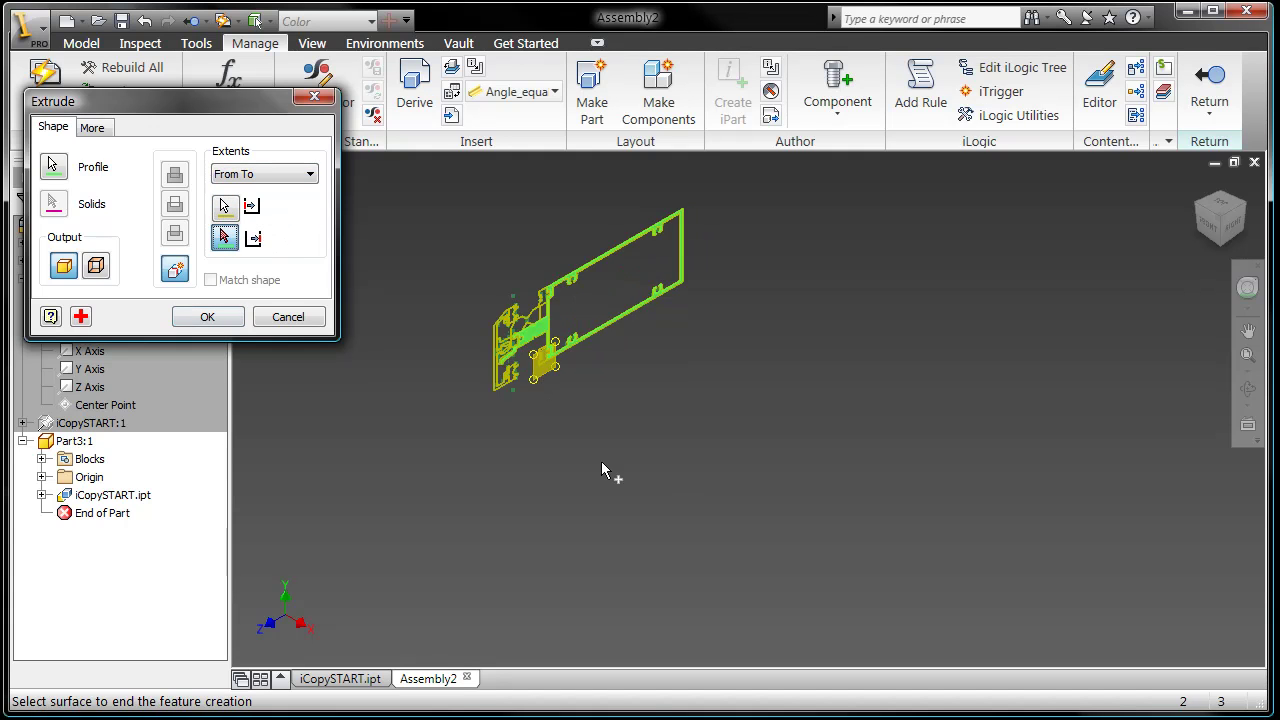
pyautogui.click(775, 432)
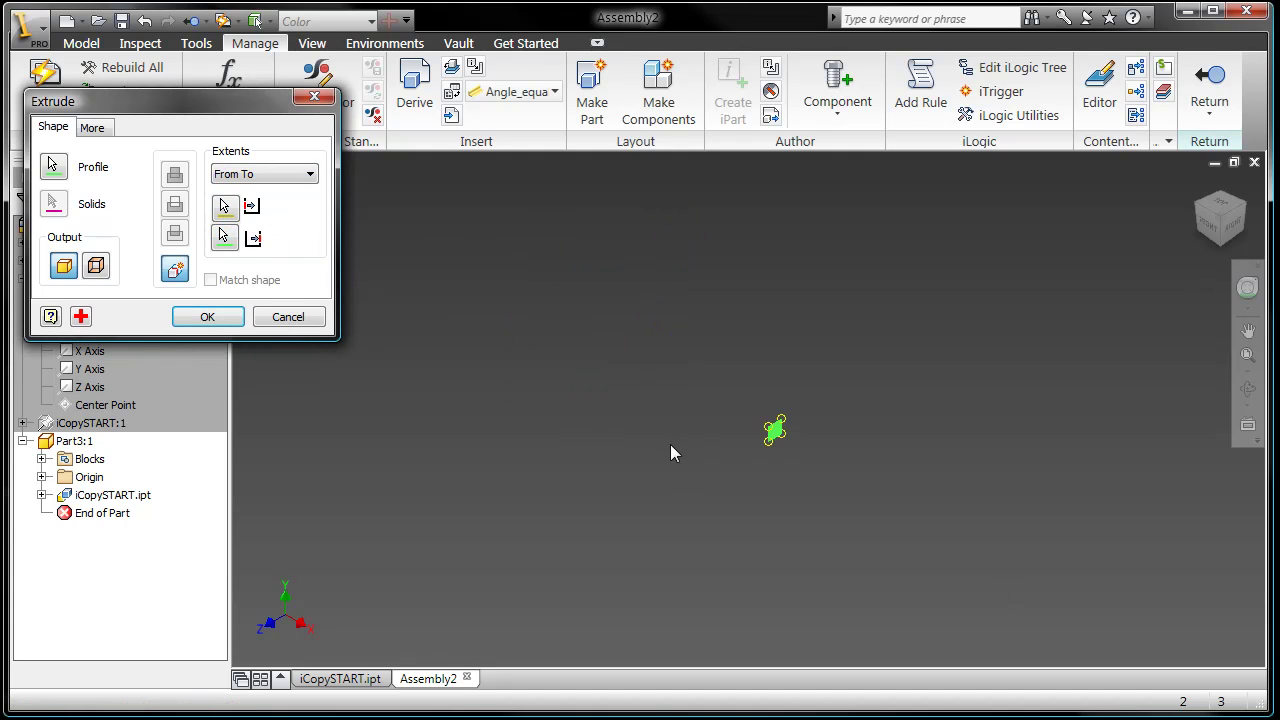
pyautogui.click(232, 323)
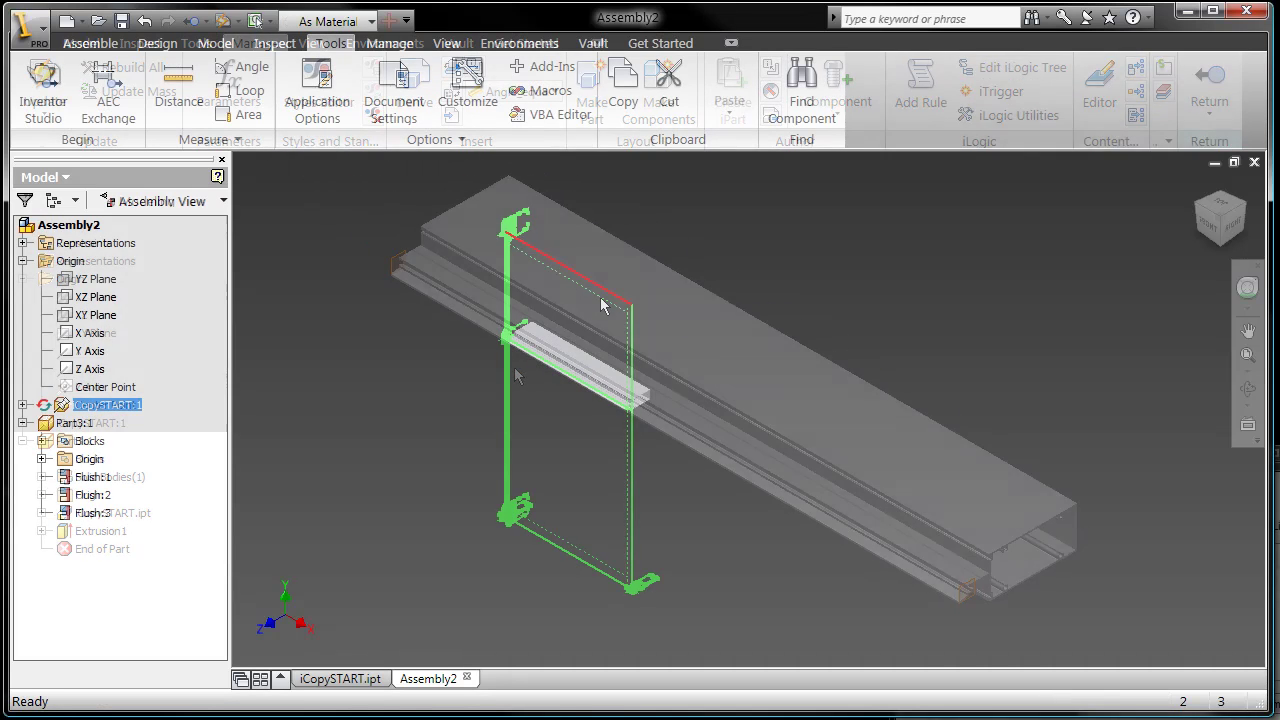
# Stretch the skeleton frame wider and taller, raise its mid-rail line, and update the assembly.
pyautogui.moveTo(634, 312); pyautogui.dragTo(670, 273)
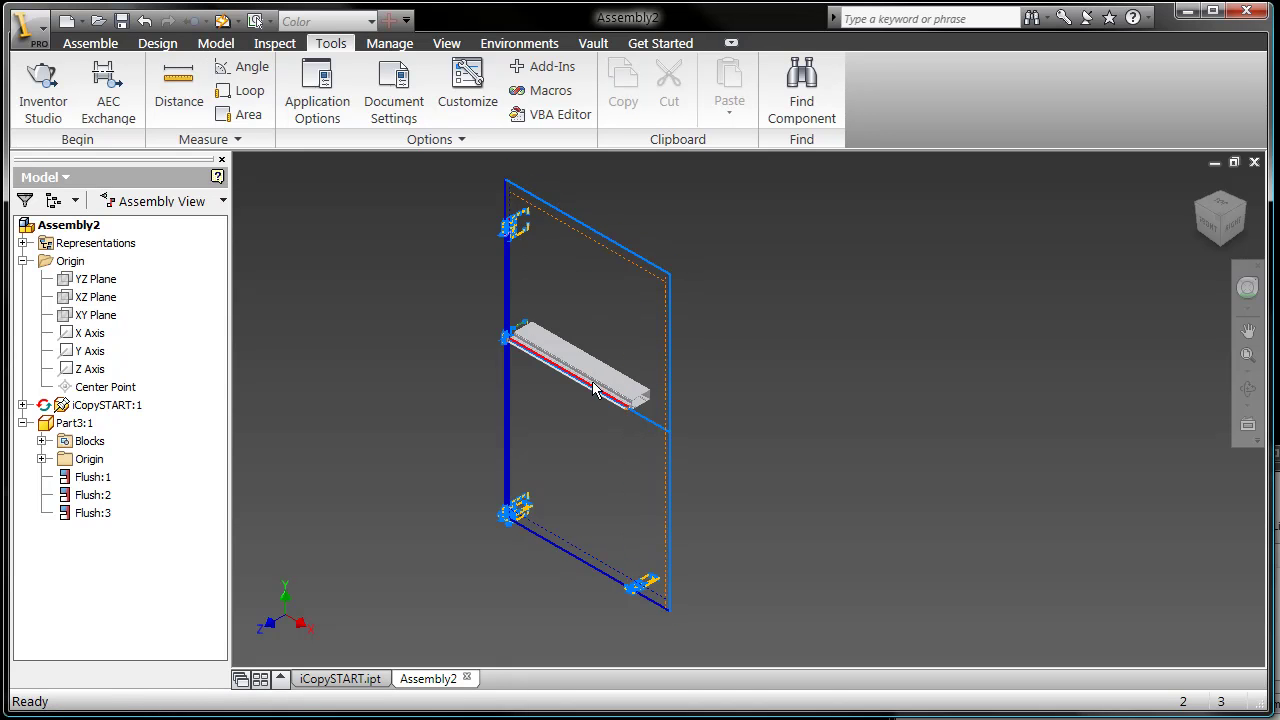
pyautogui.moveTo(594, 390); pyautogui.dragTo(611, 336)
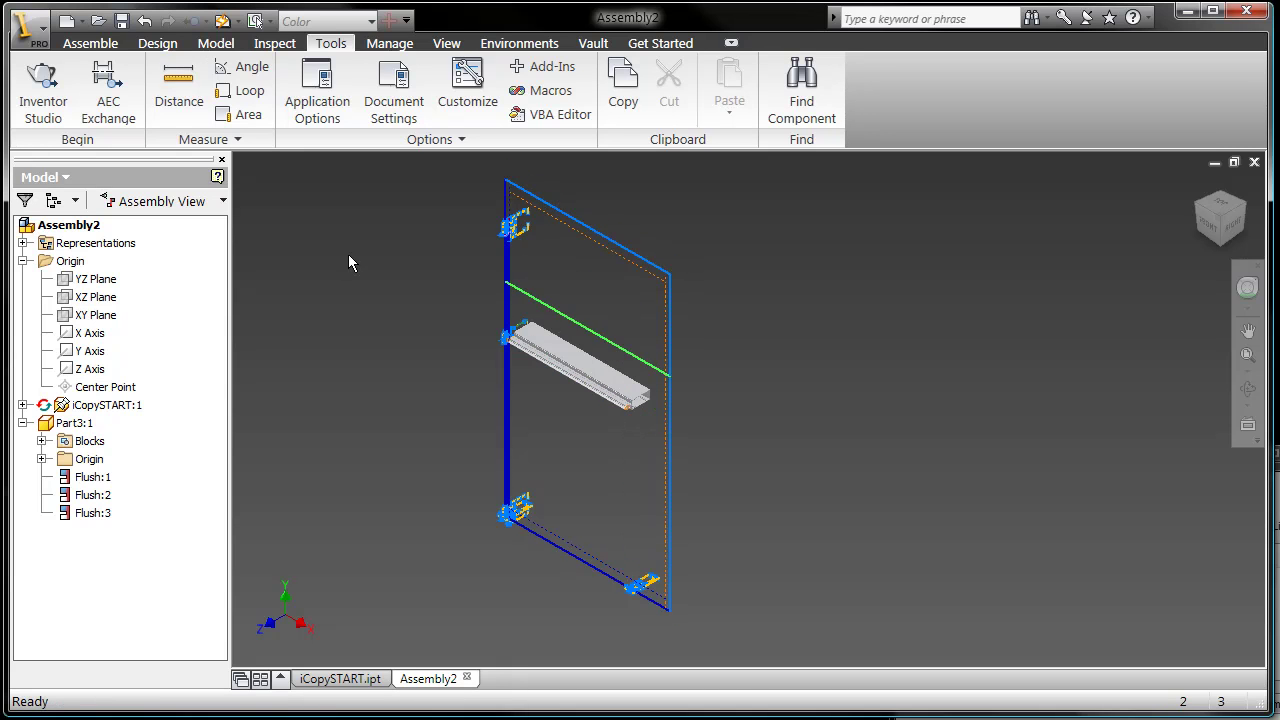
pyautogui.click(228, 23)
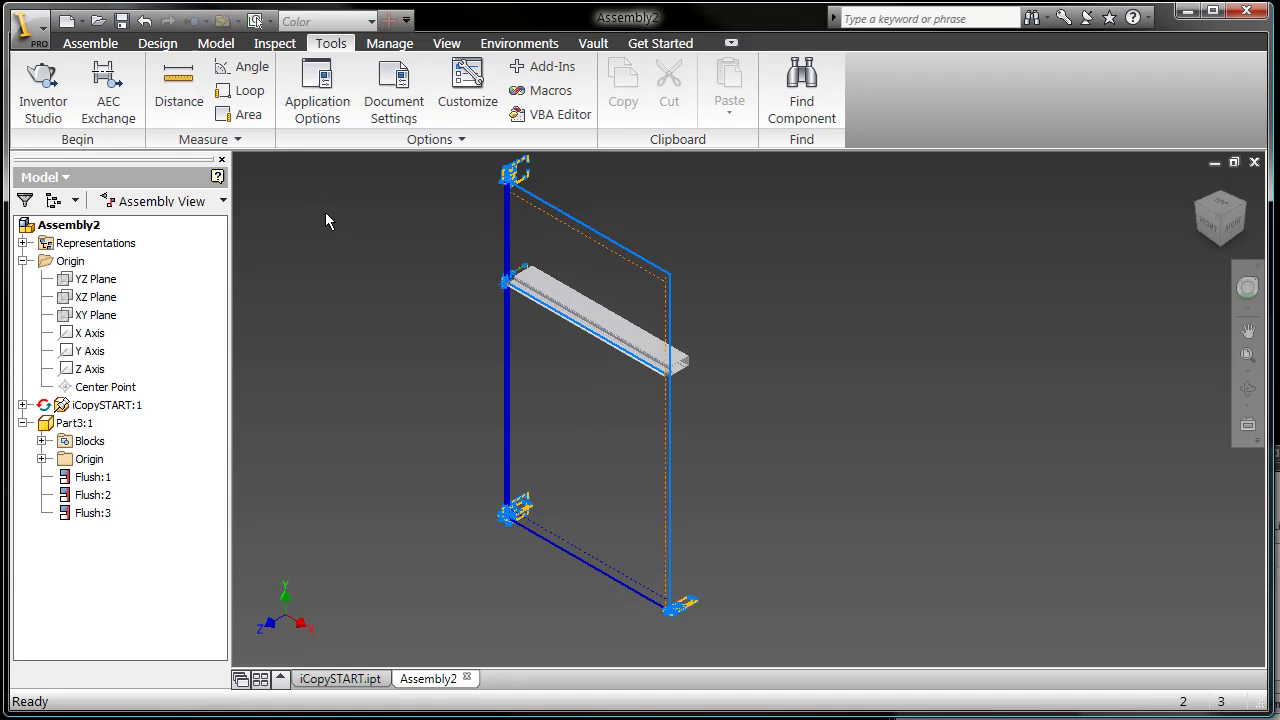
pyautogui.moveTo(579, 356); pyautogui.dragTo(579, 394, button='middle')
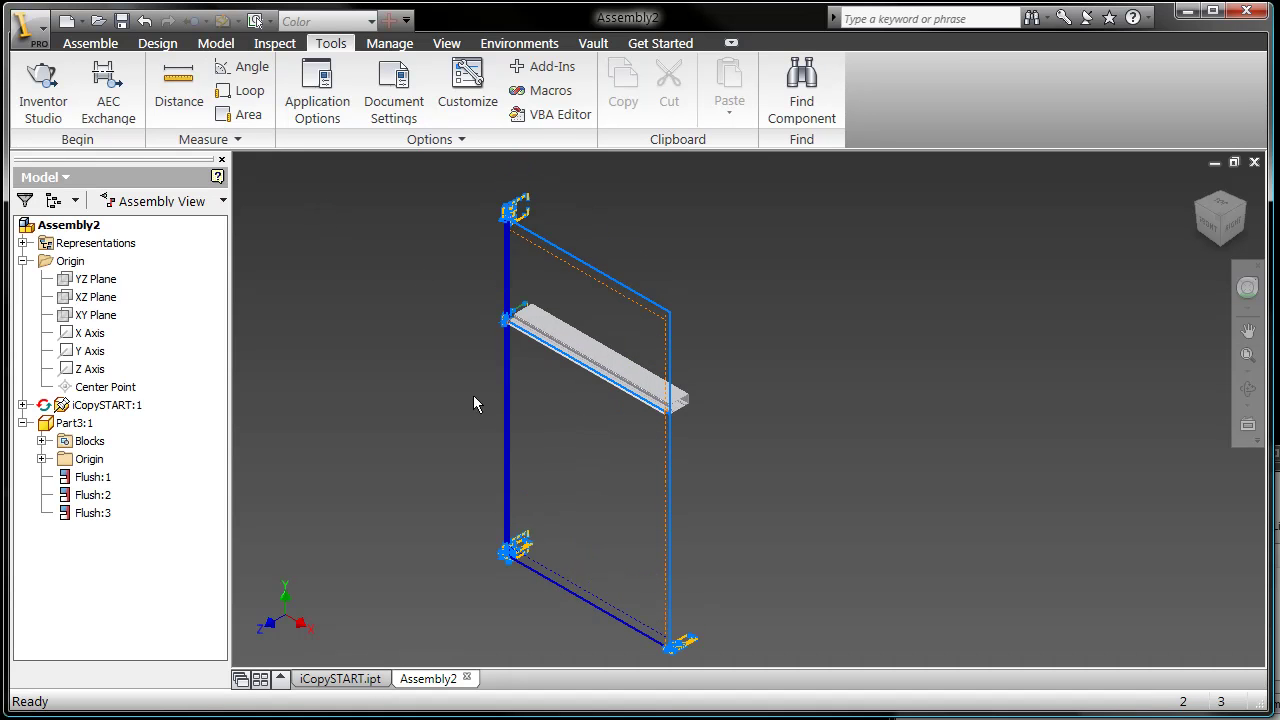
# Edit Part3 in place, start a sketch on the mullion's upper face, and project the face's long rear edge.
pyautogui.doubleClick(50, 426)
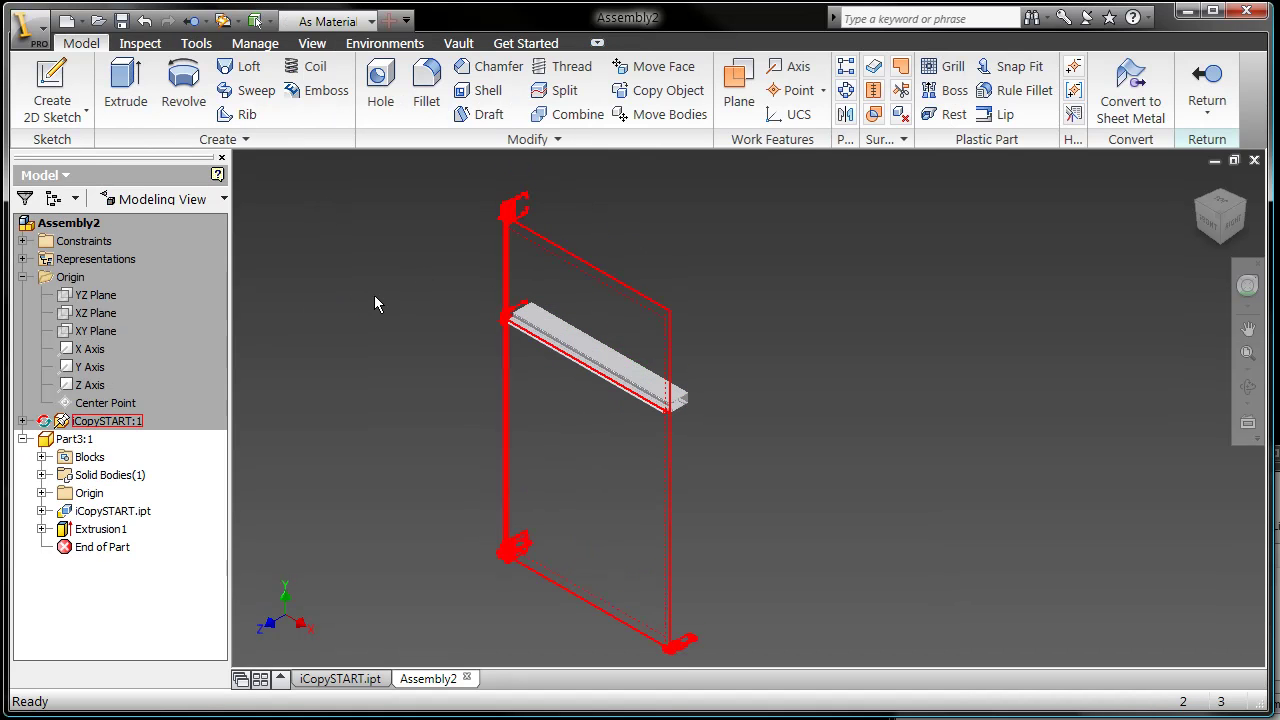
pyautogui.scroll(5, 543, 345)
pyautogui.scroll(-4, 520, 325)
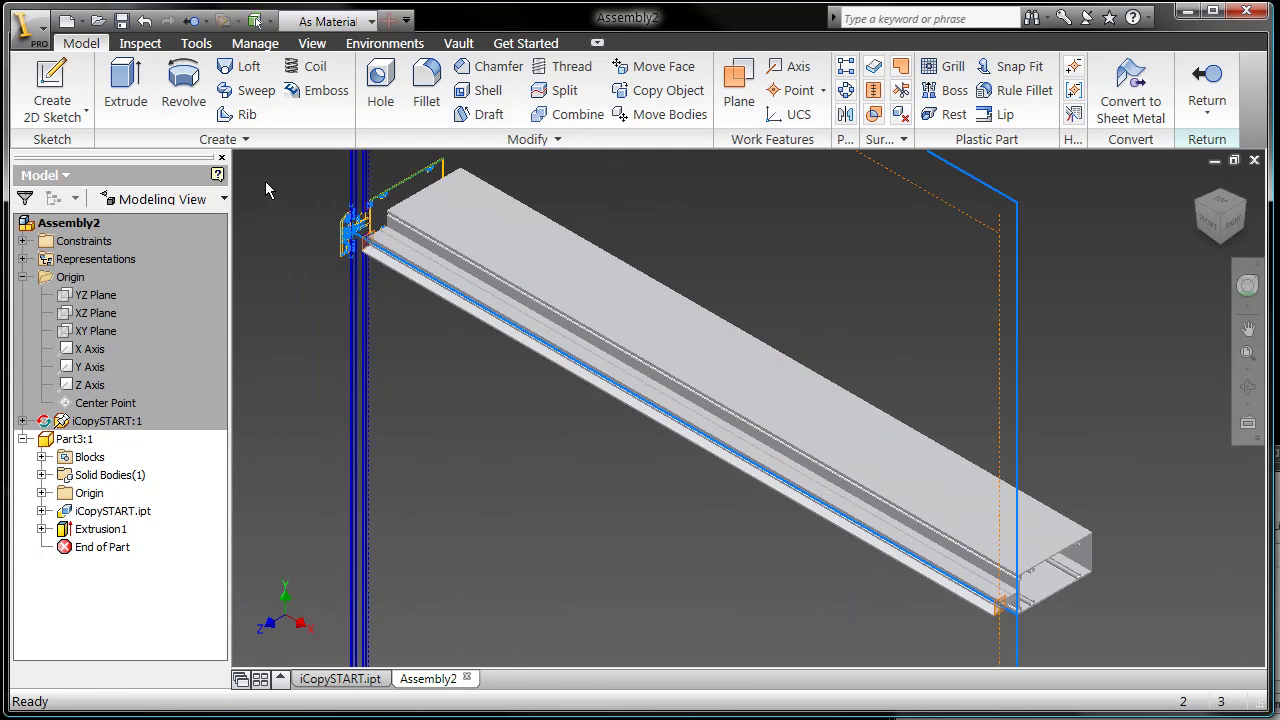
pyautogui.rightClick(488, 234)
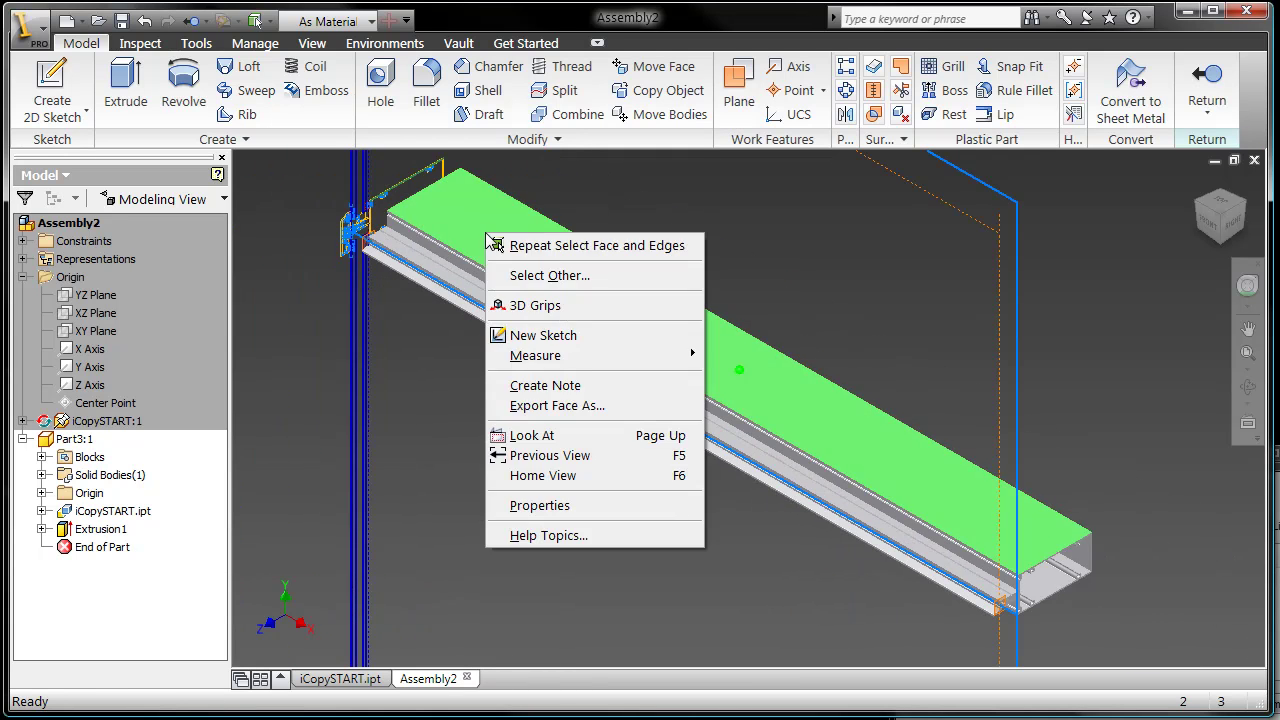
pyautogui.click(528, 337)
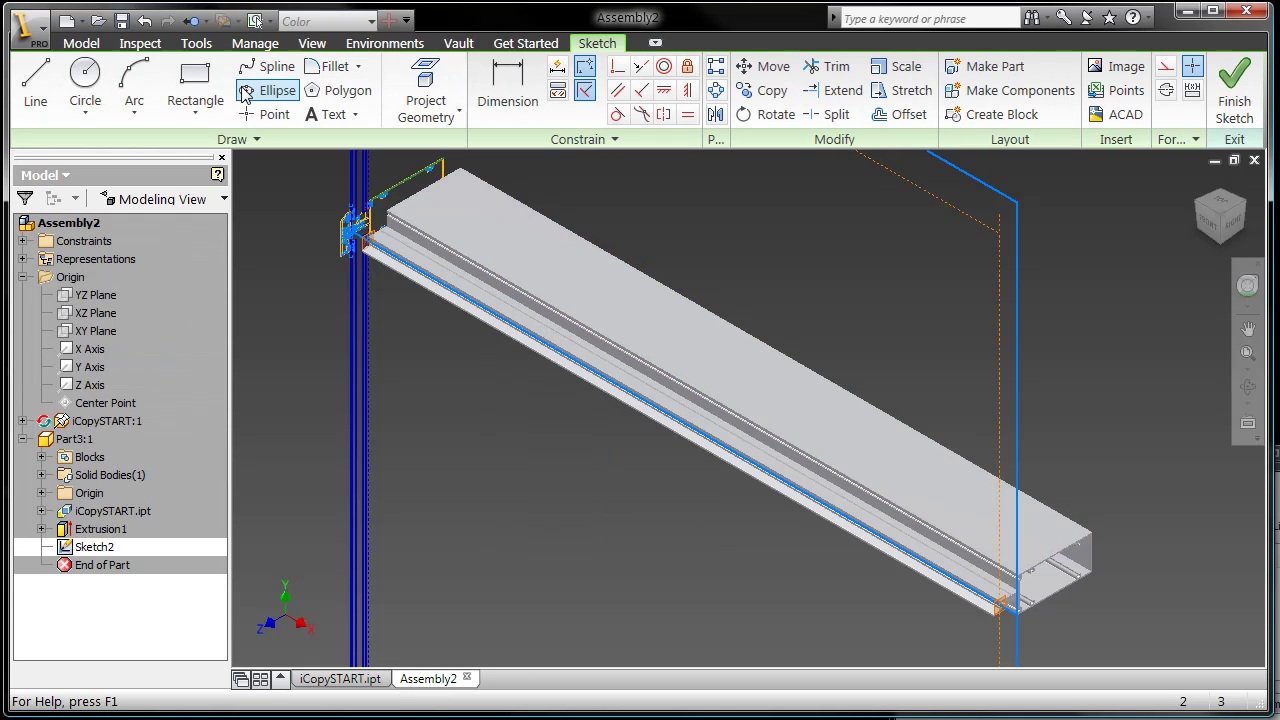
pyautogui.click(426, 88)
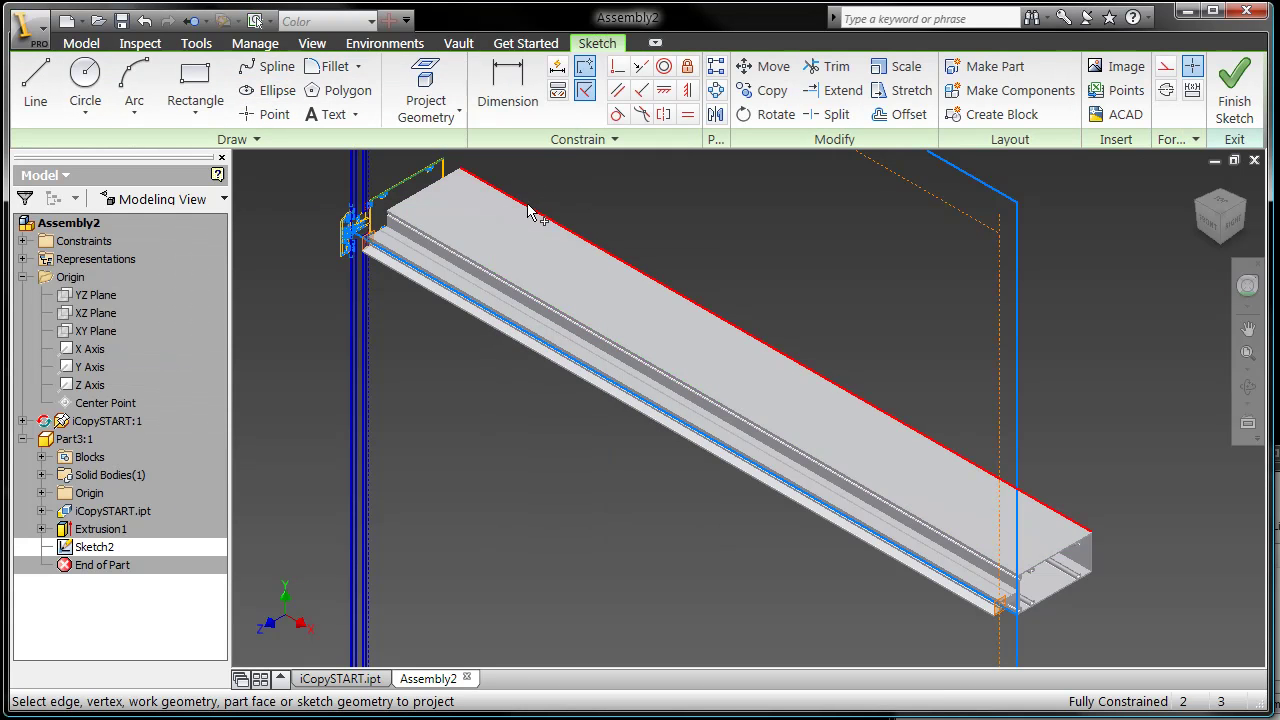
pyautogui.click(528, 210)
# Add a driven dimension for the length of the projected mullion edge.
pyautogui.click(508, 90)
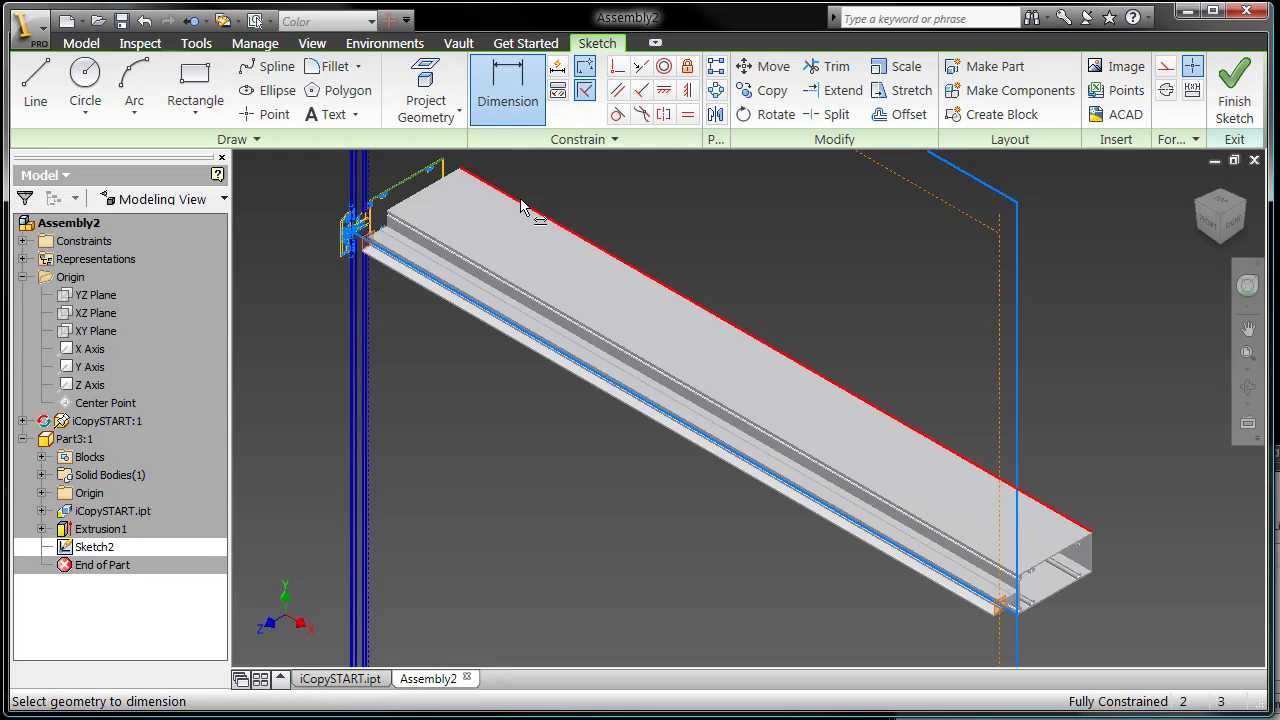
pyautogui.click(530, 209)
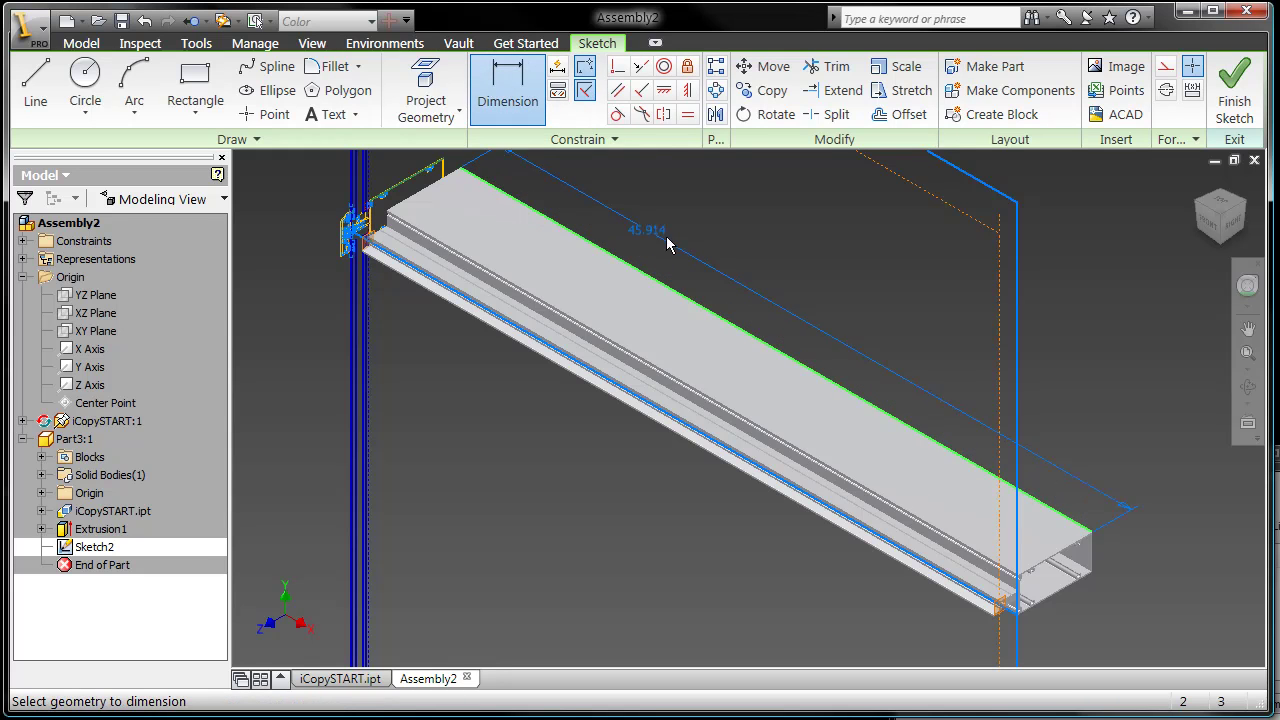
pyautogui.click(665, 291)
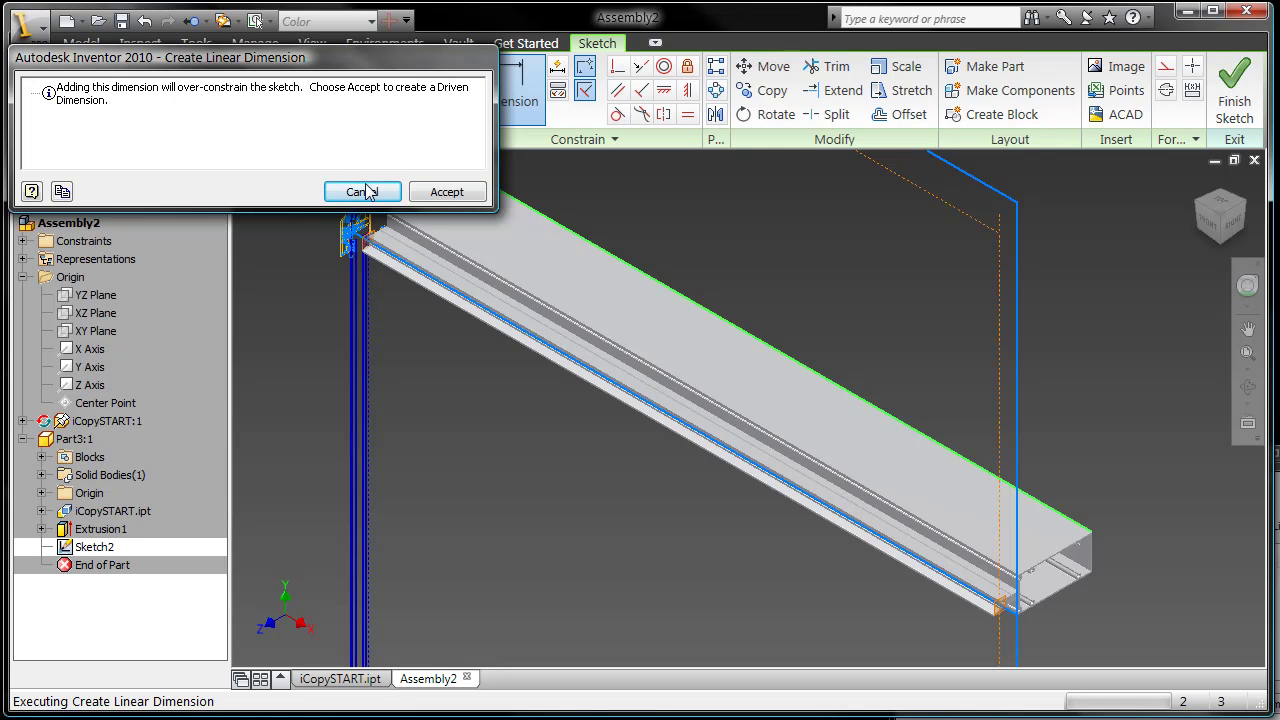
pyautogui.click(447, 193)
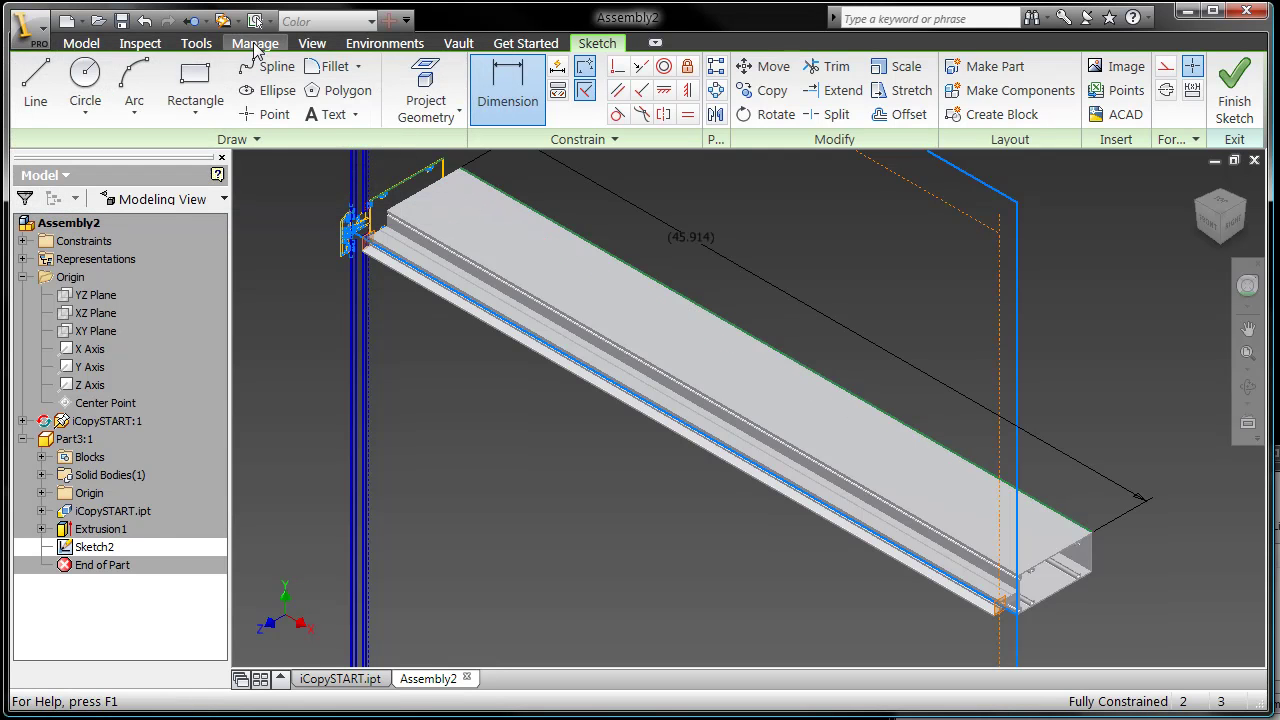
# Mark reference parameter d3 for export and rename it Length.
pyautogui.click(252, 45)
pyautogui.click(228, 85)
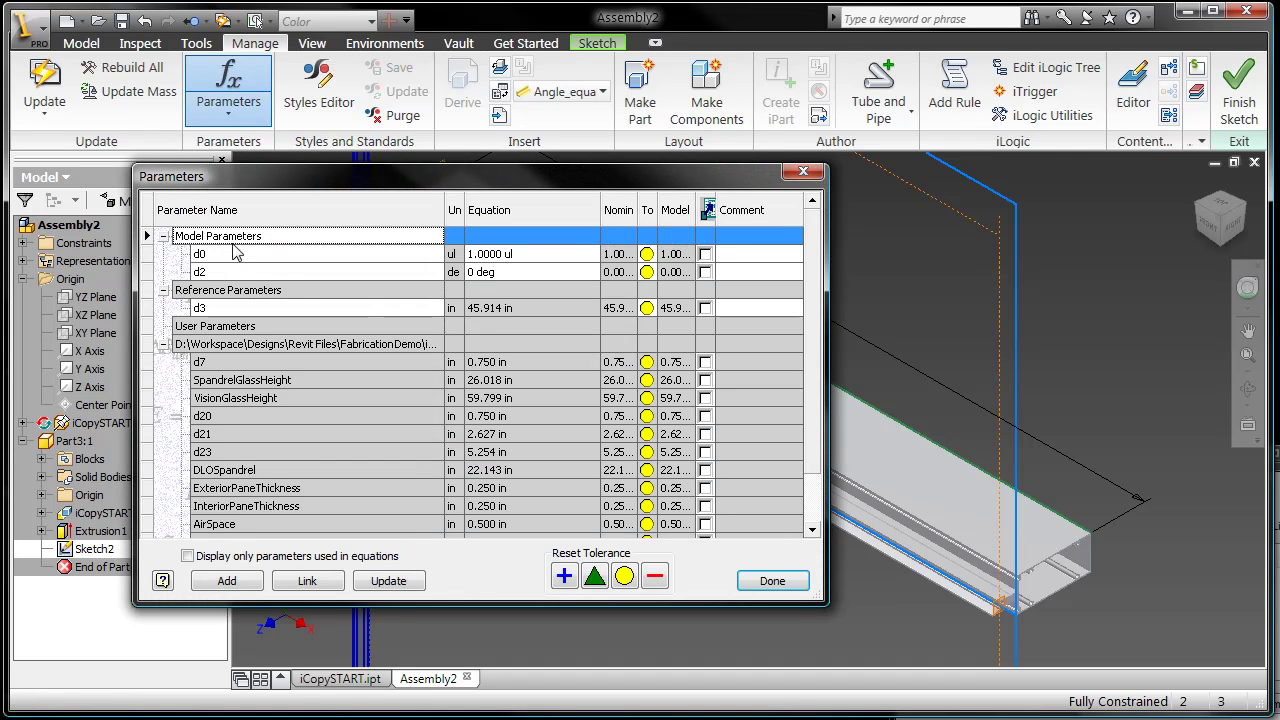
pyautogui.click(705, 309)
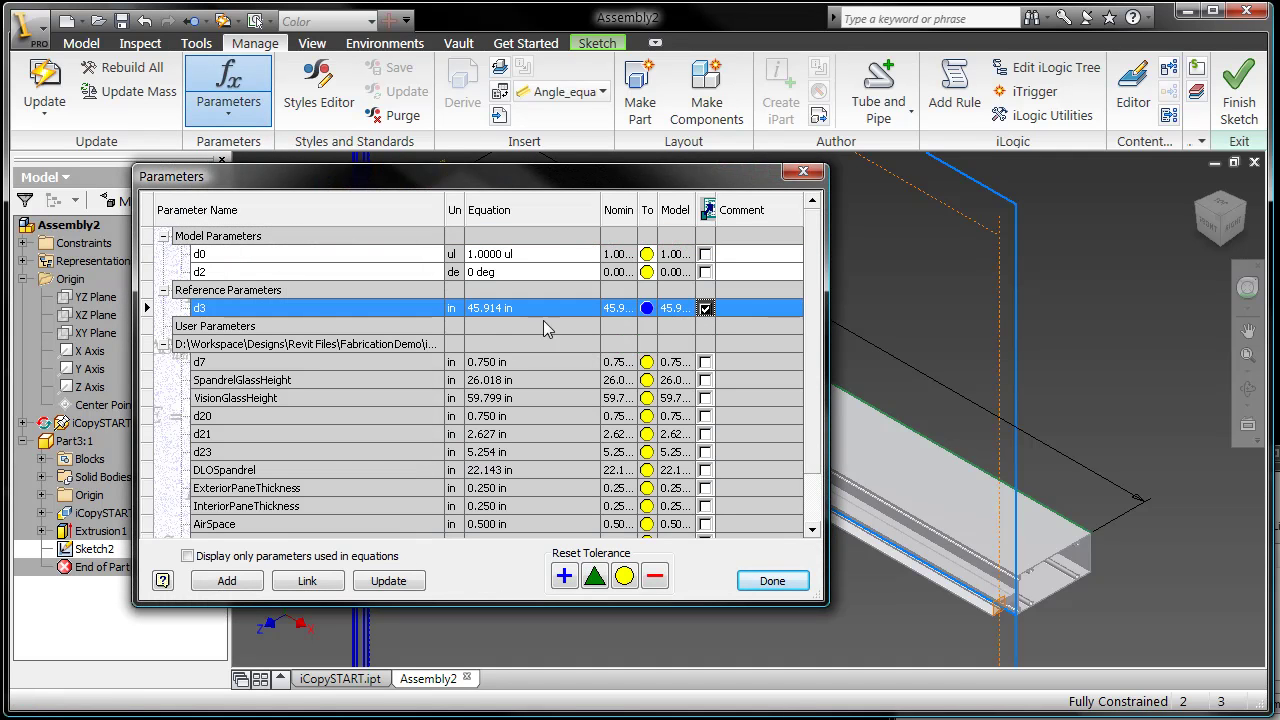
pyautogui.click(258, 308)
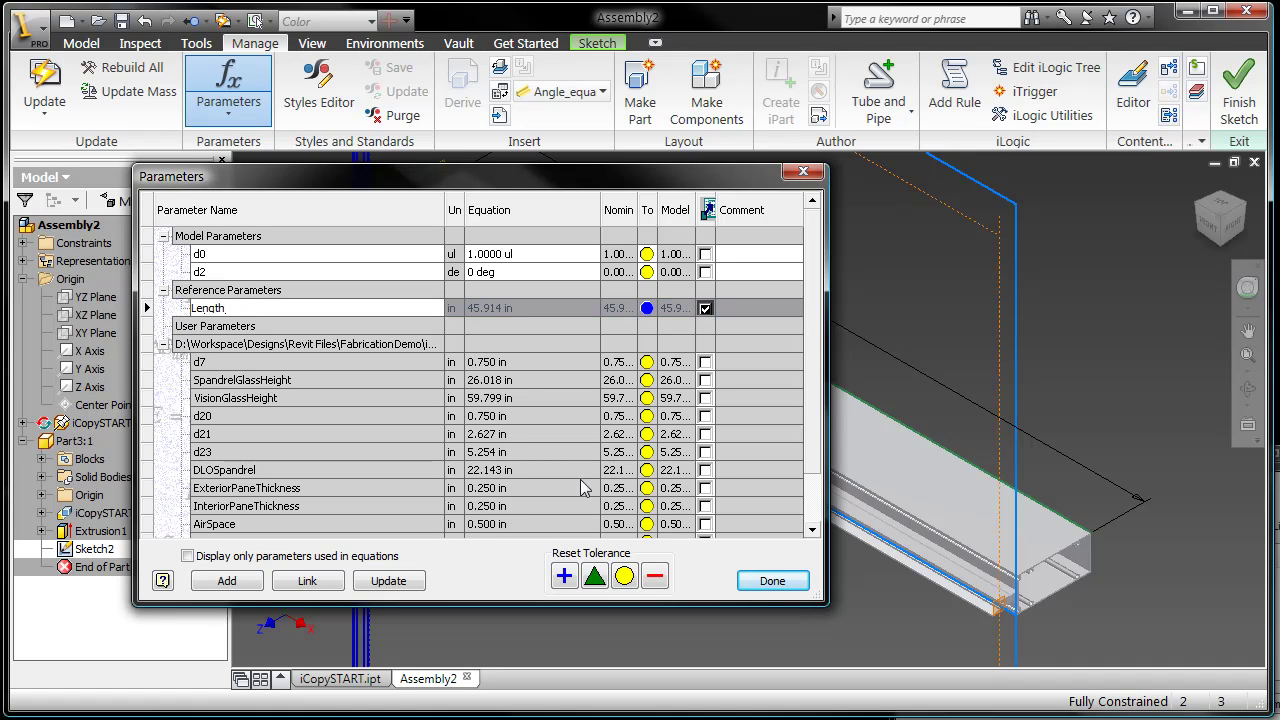
pyautogui.click(765, 585)
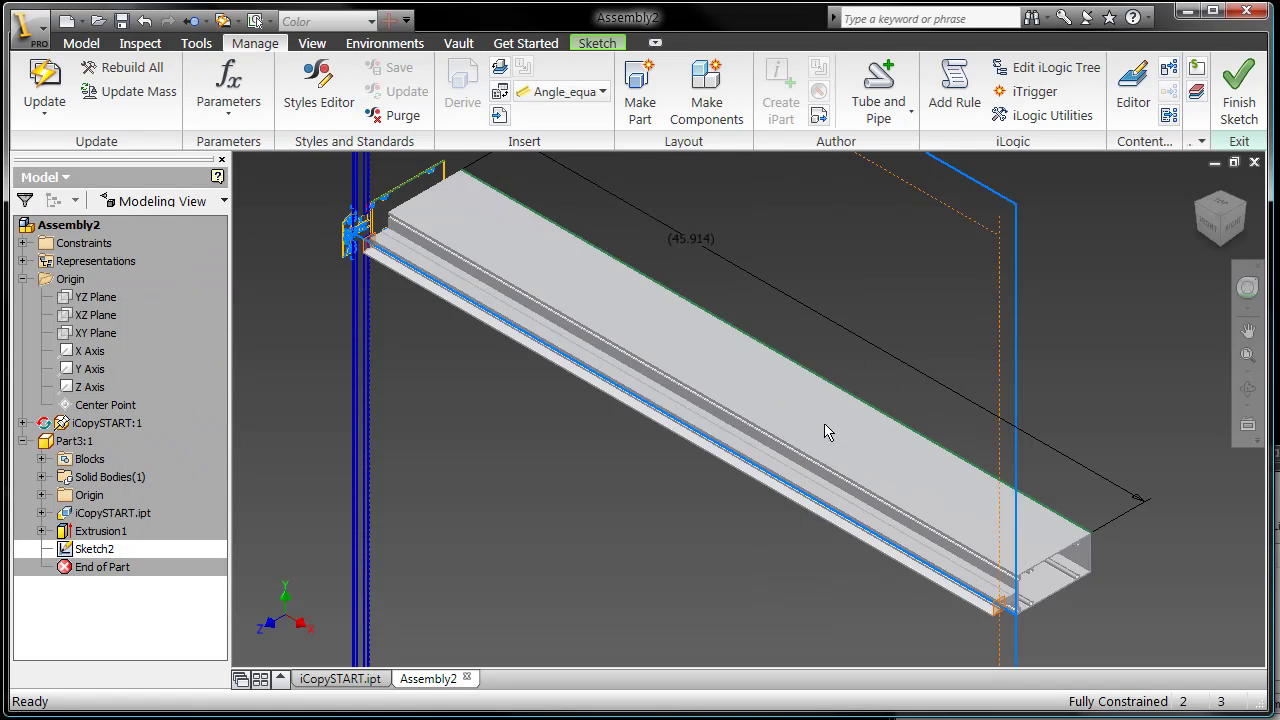
# Finish the sketch, return from the part to the assembly, and restore the home view.
pyautogui.click(1238, 92)
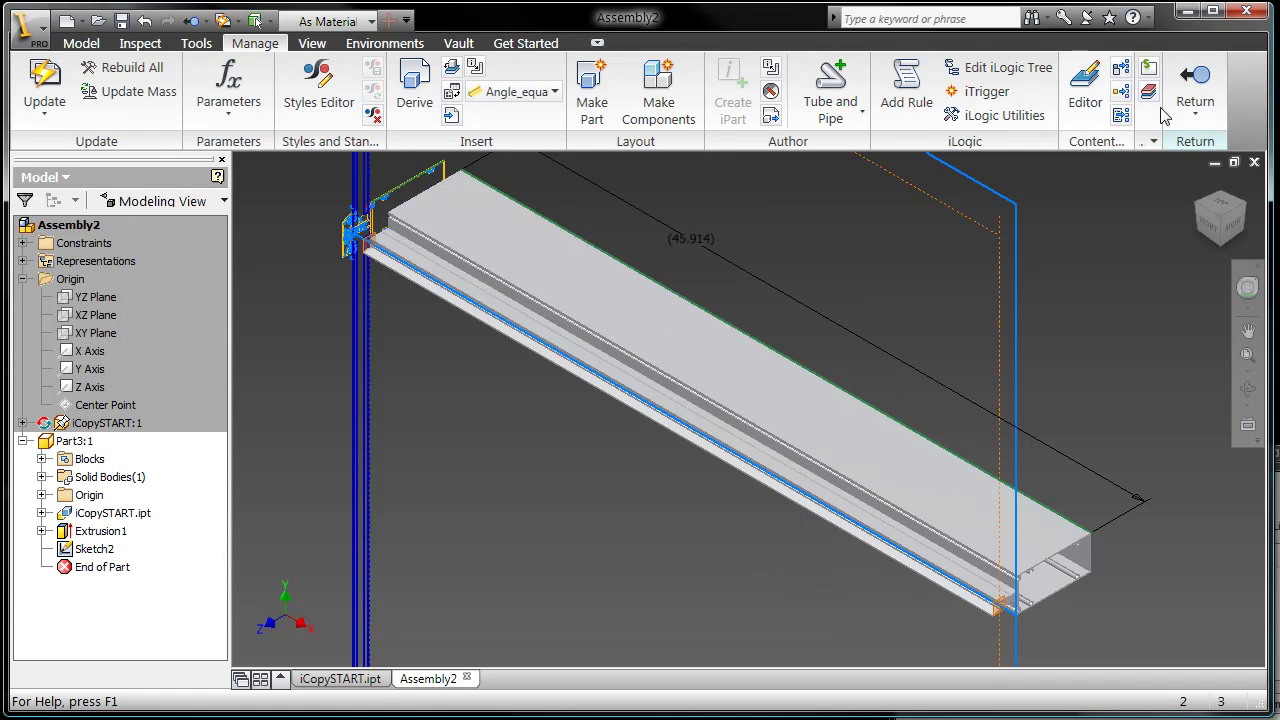
pyautogui.click(1195, 110)
pyautogui.click(1201, 232)
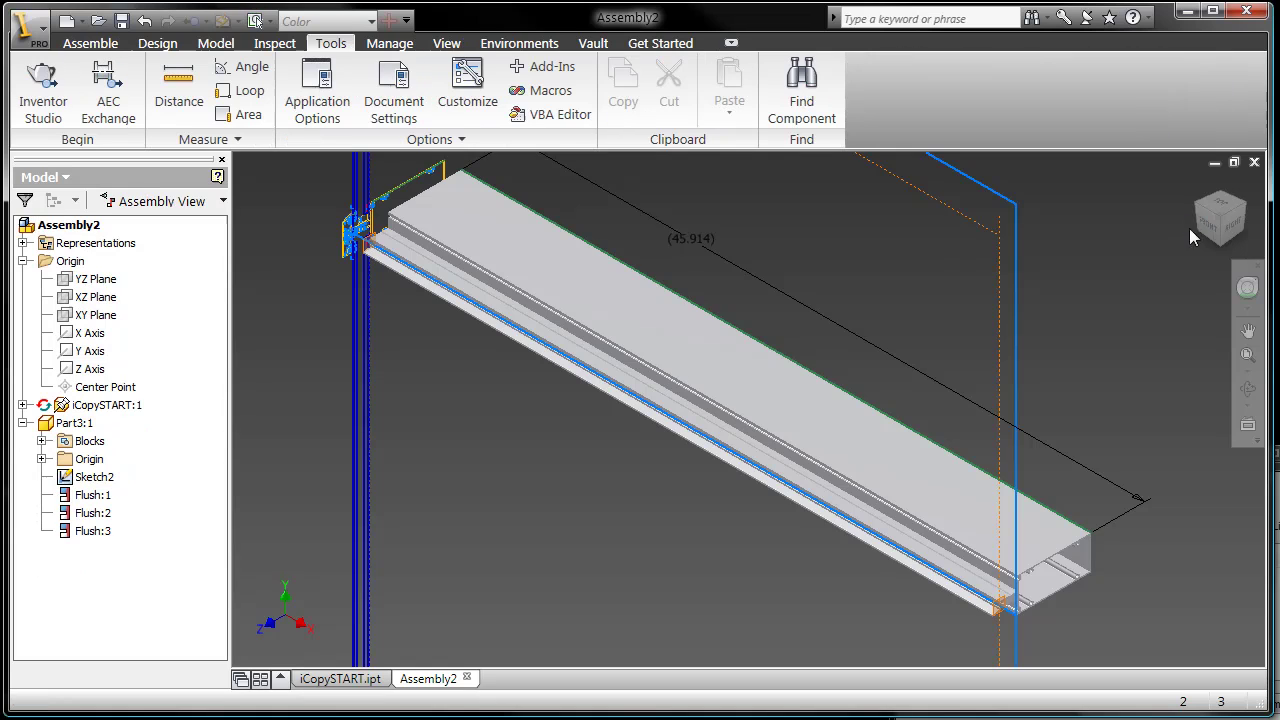
pyautogui.press('Home')
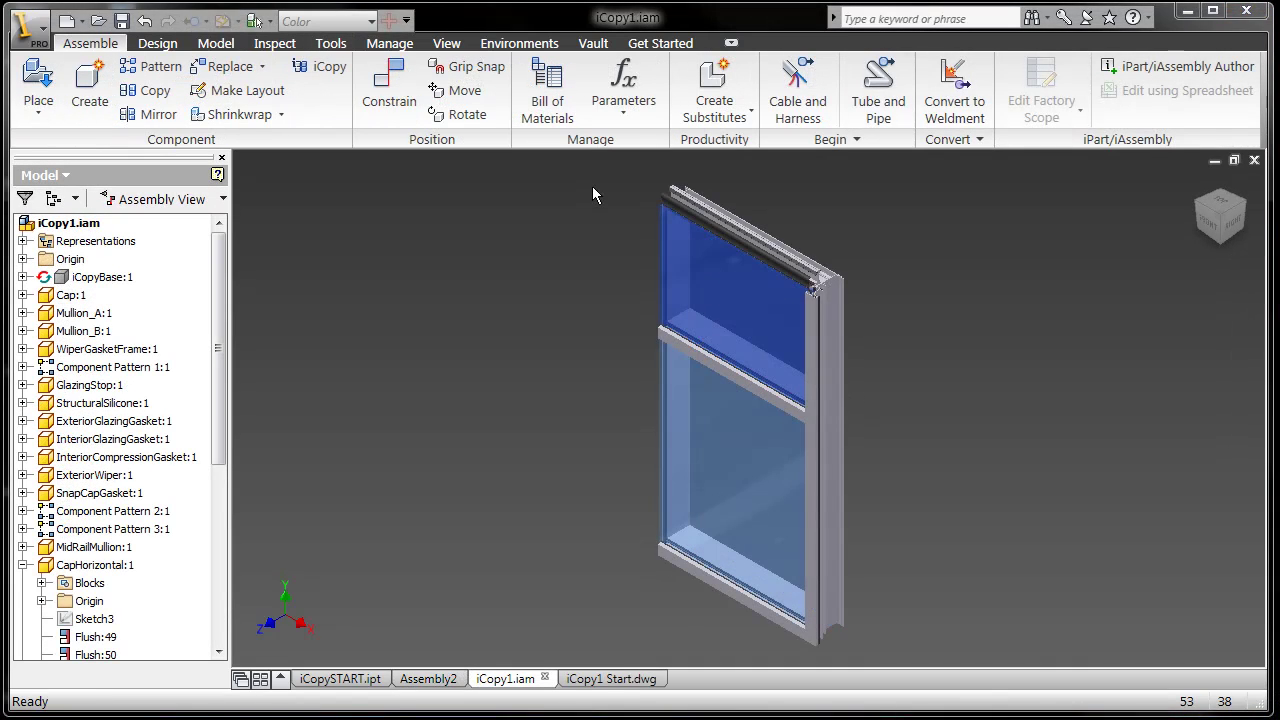
# Examine the upper corner joint of the curtain panel in the iCopy1.iam assembly.
pyautogui.moveTo(774, 265); pyautogui.dragTo(848, 311)
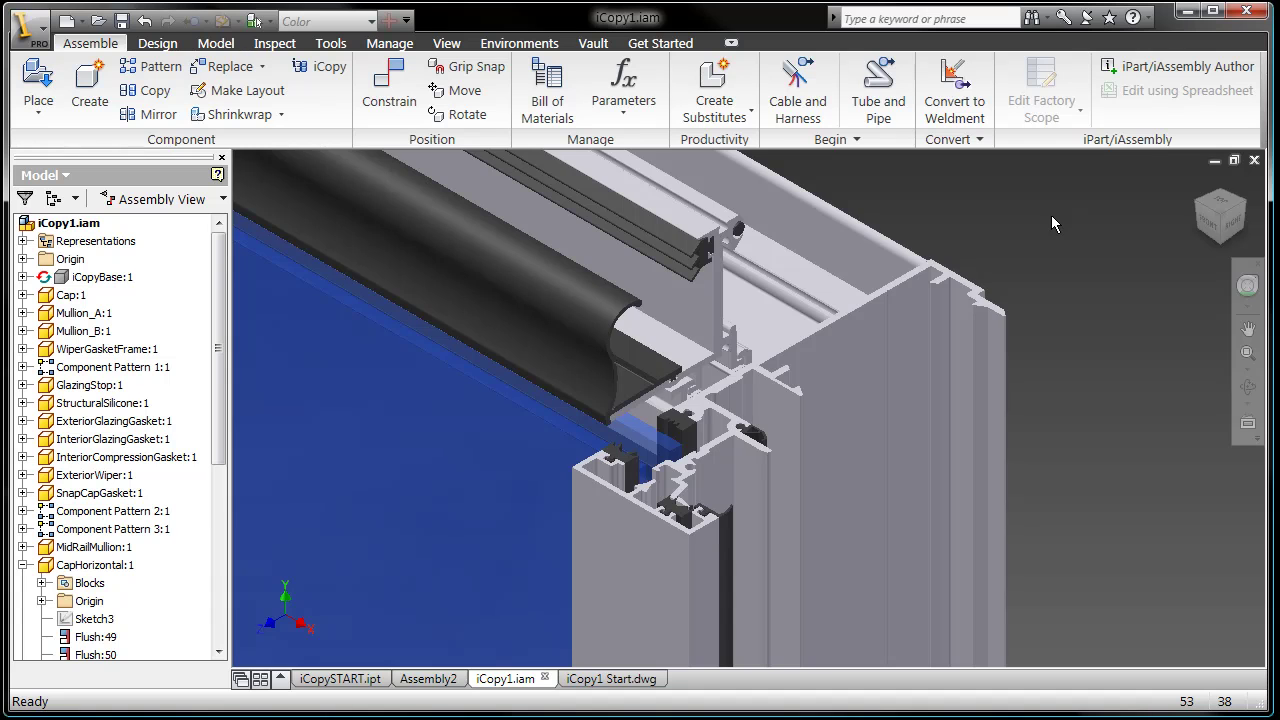
pyautogui.press('Home')
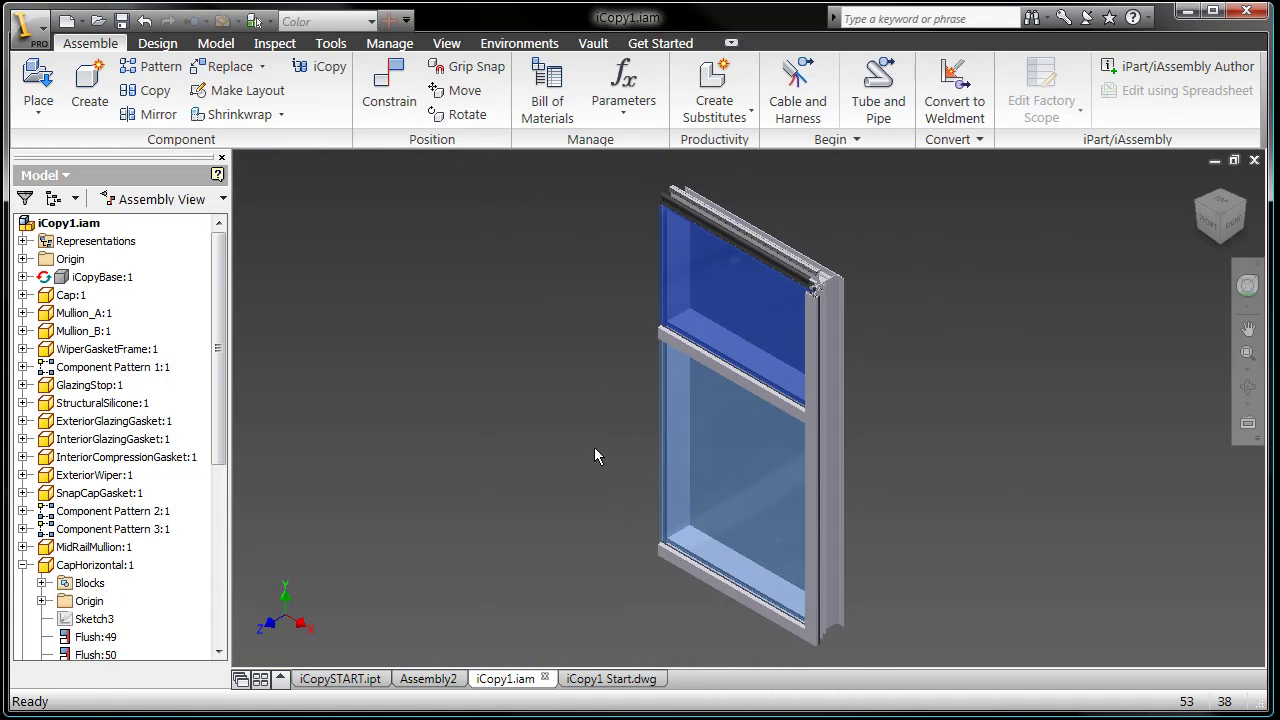
# In the iCopy1 Start.dwg drawing, create a 1/2 scale circular detail view of the panel's upper corner and place it beside Detail B.
pyautogui.click(612, 679)
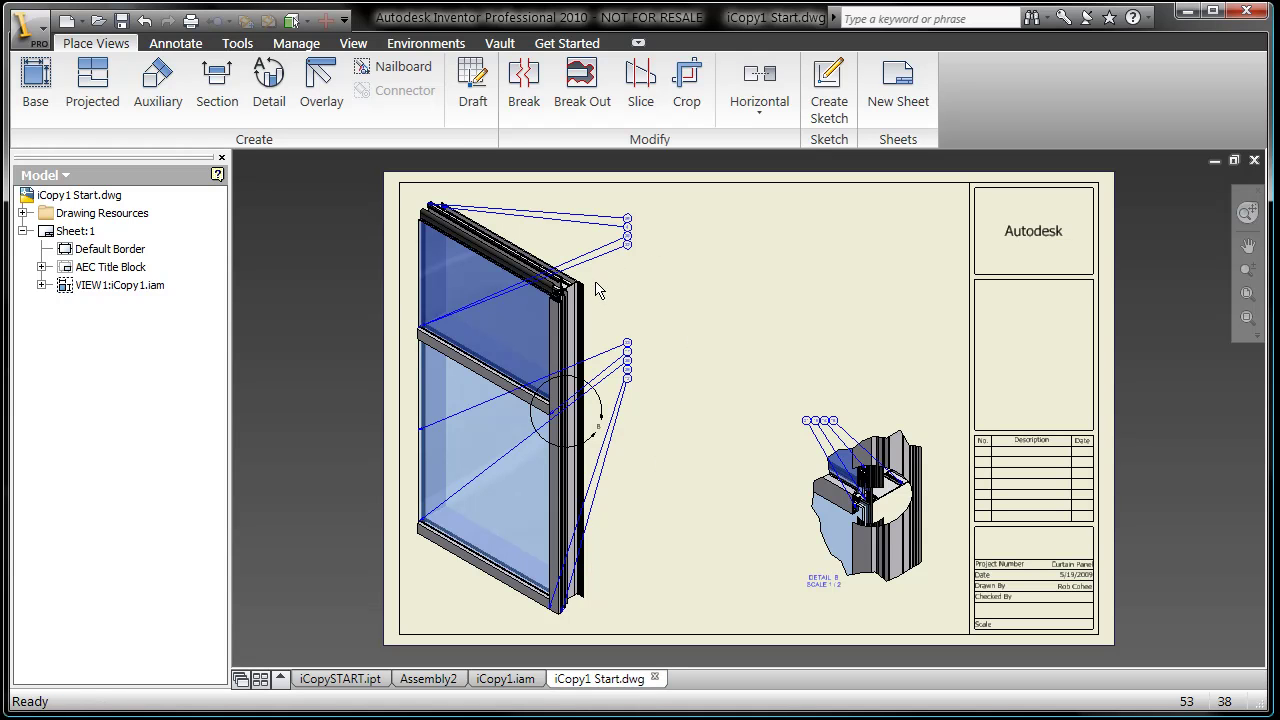
pyautogui.rightClick(554, 233)
pyautogui.moveTo(727, 397)
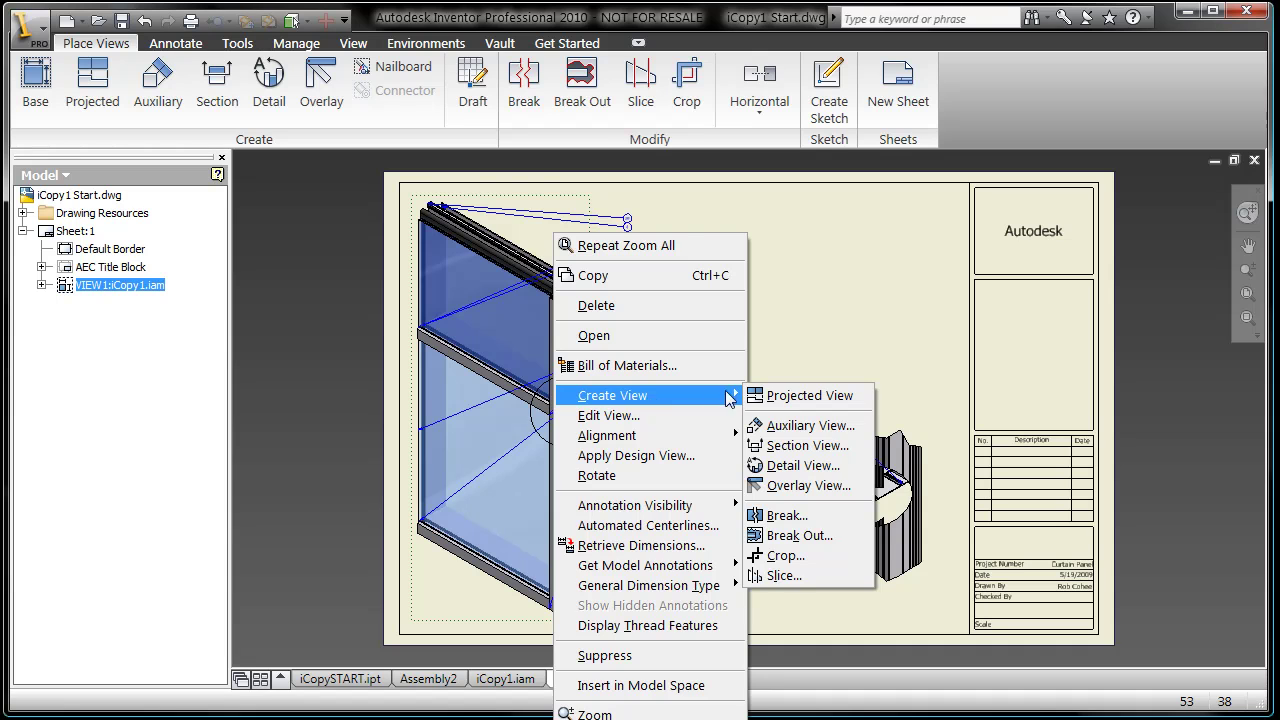
pyautogui.click(803, 465)
pyautogui.click(585, 305)
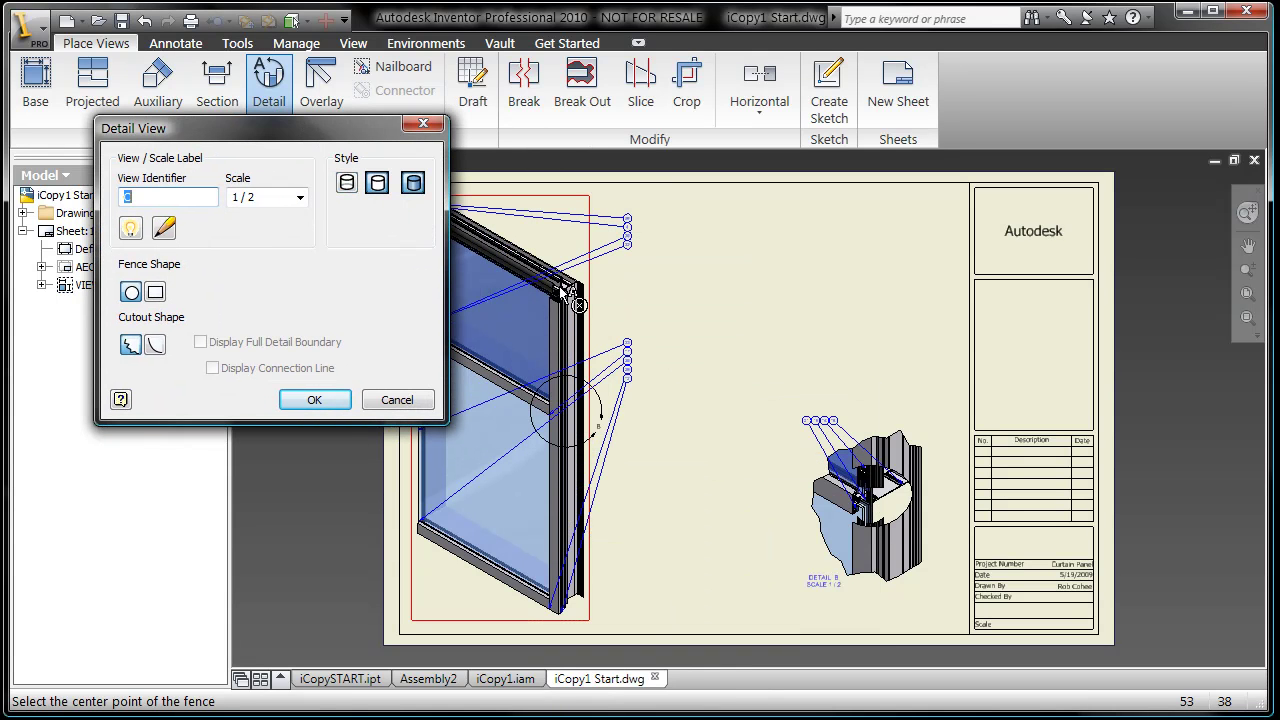
pyautogui.click(578, 304)
pyautogui.click(596, 302)
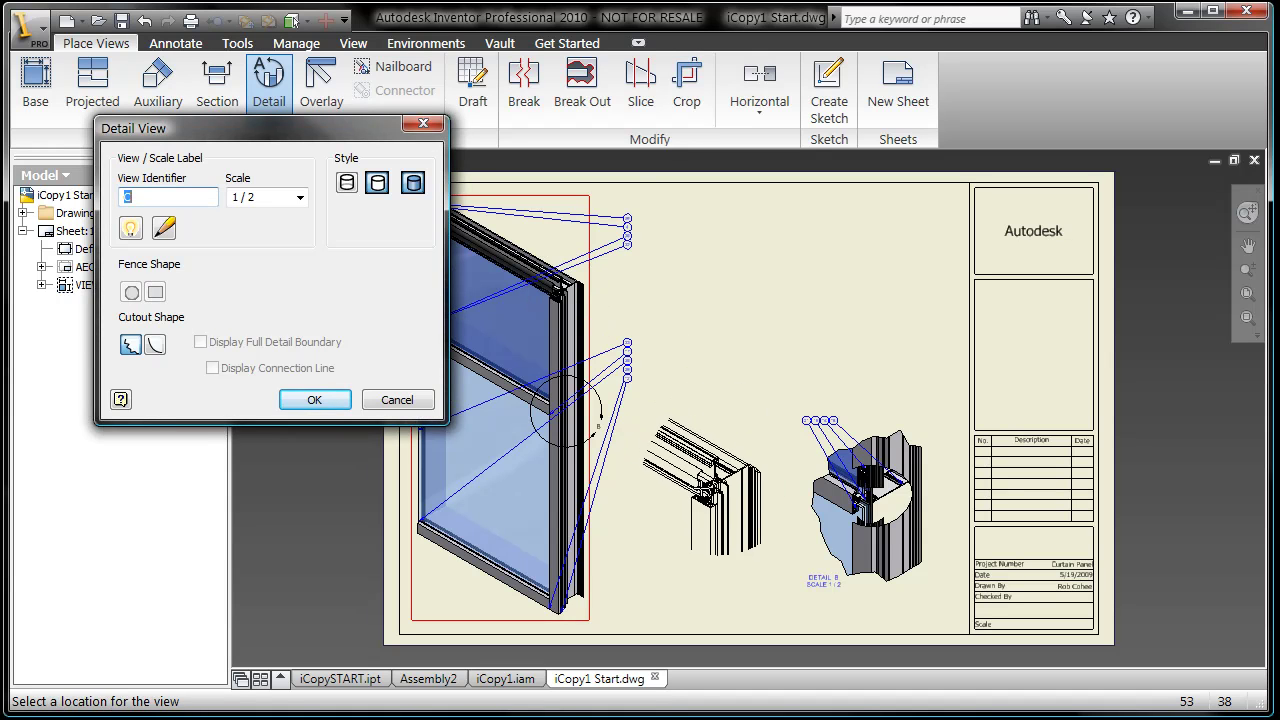
pyautogui.click(726, 510)
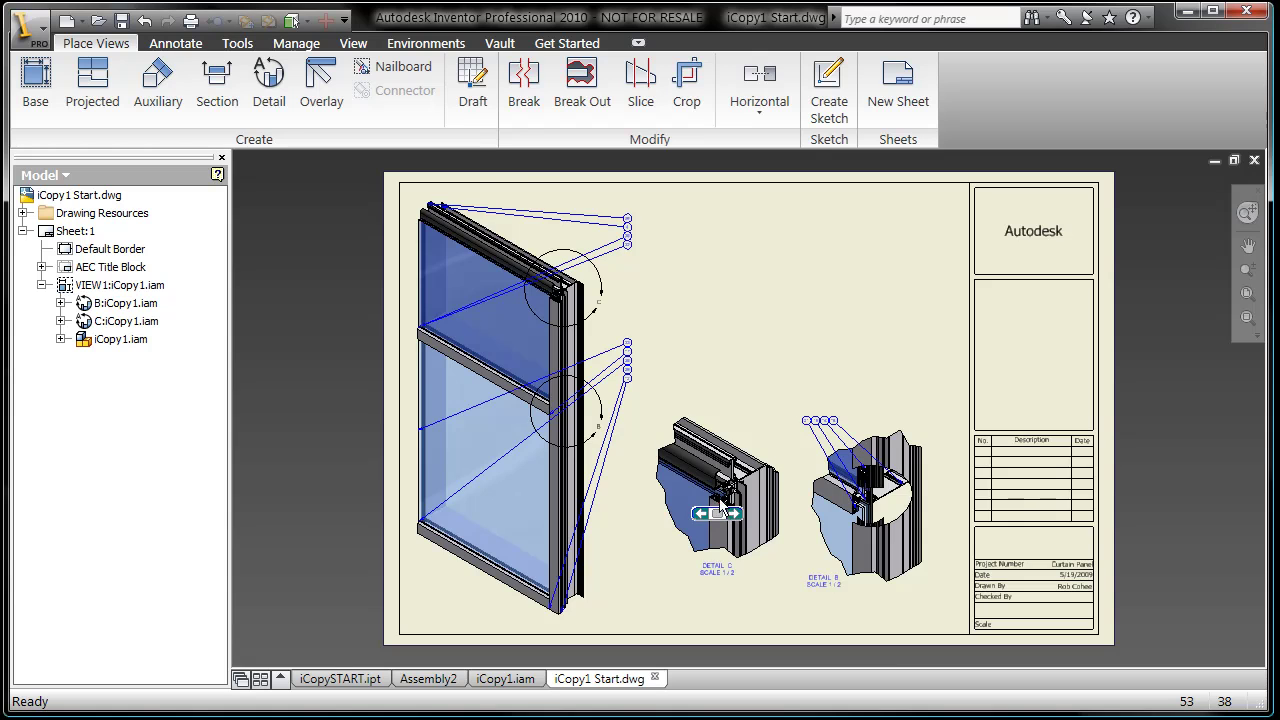
# Auto-balloon the components of Detail C, ignoring multiple instances, with the balloons in a horizontal row above the view.
pyautogui.scroll(5, 720, 490)
pyautogui.moveTo(669, 489)
pyautogui.mouseDown(button='middle')
pyautogui.moveTo(661, 401)
pyautogui.moveTo(641, 396)
pyautogui.mouseUp(button='middle')
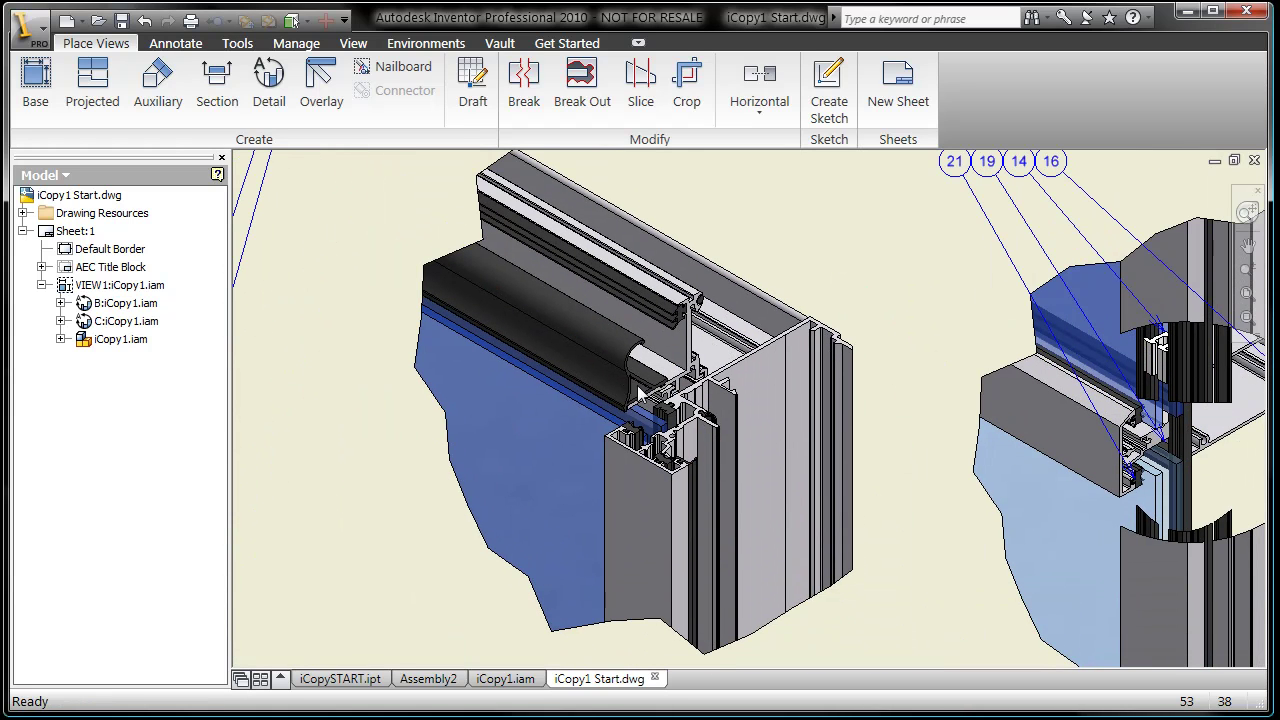
pyautogui.click(176, 43)
pyautogui.click(1018, 108)
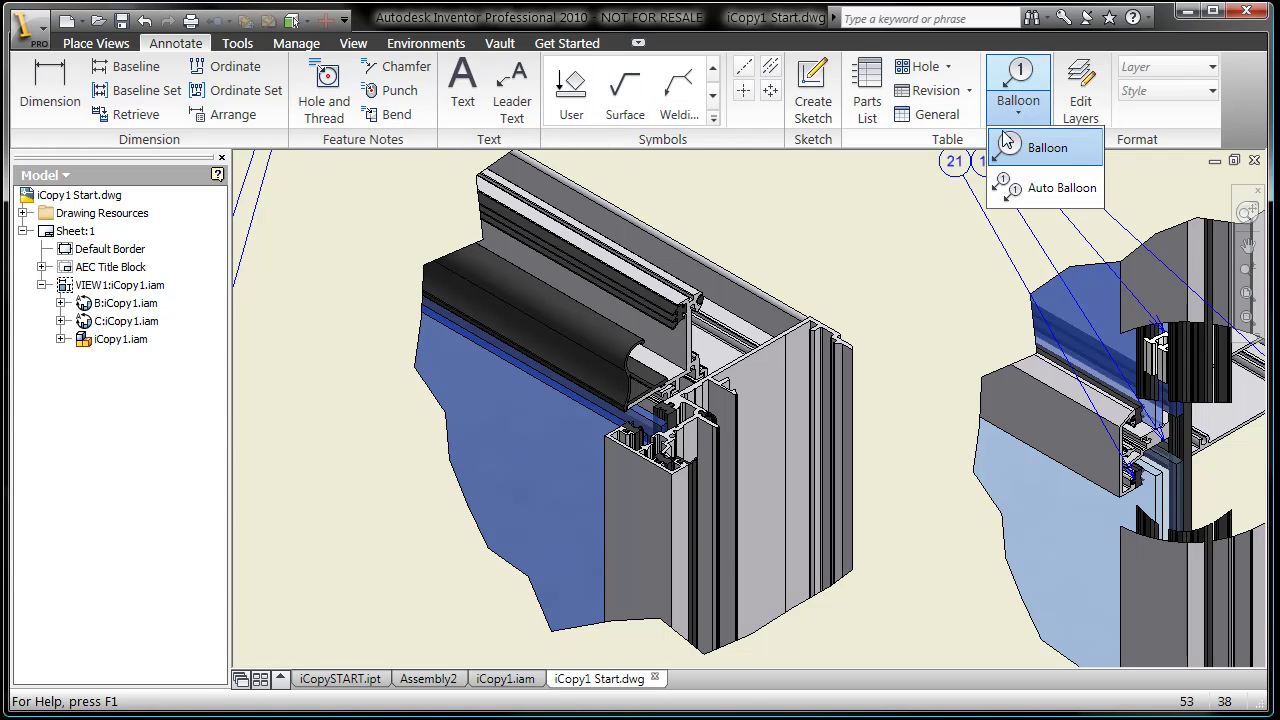
pyautogui.click(1008, 189)
pyautogui.scroll(-4, 772, 398)
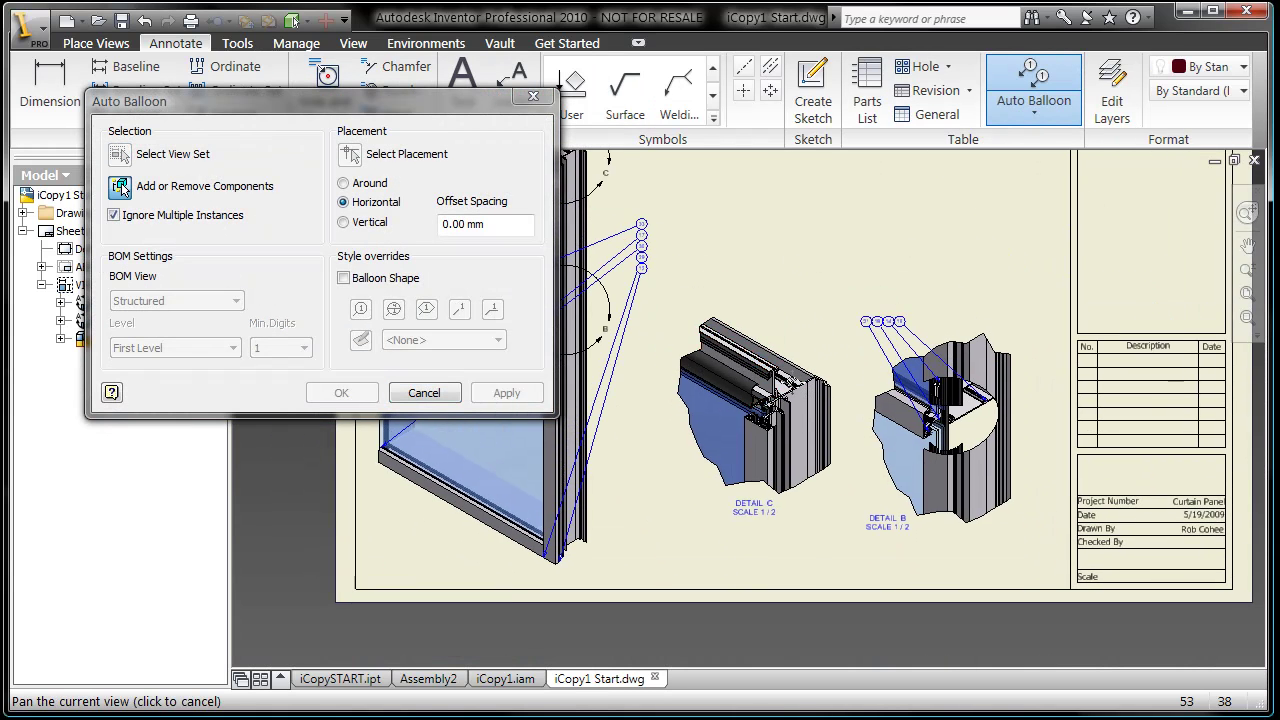
pyautogui.moveTo(664, 280); pyautogui.dragTo(853, 556)
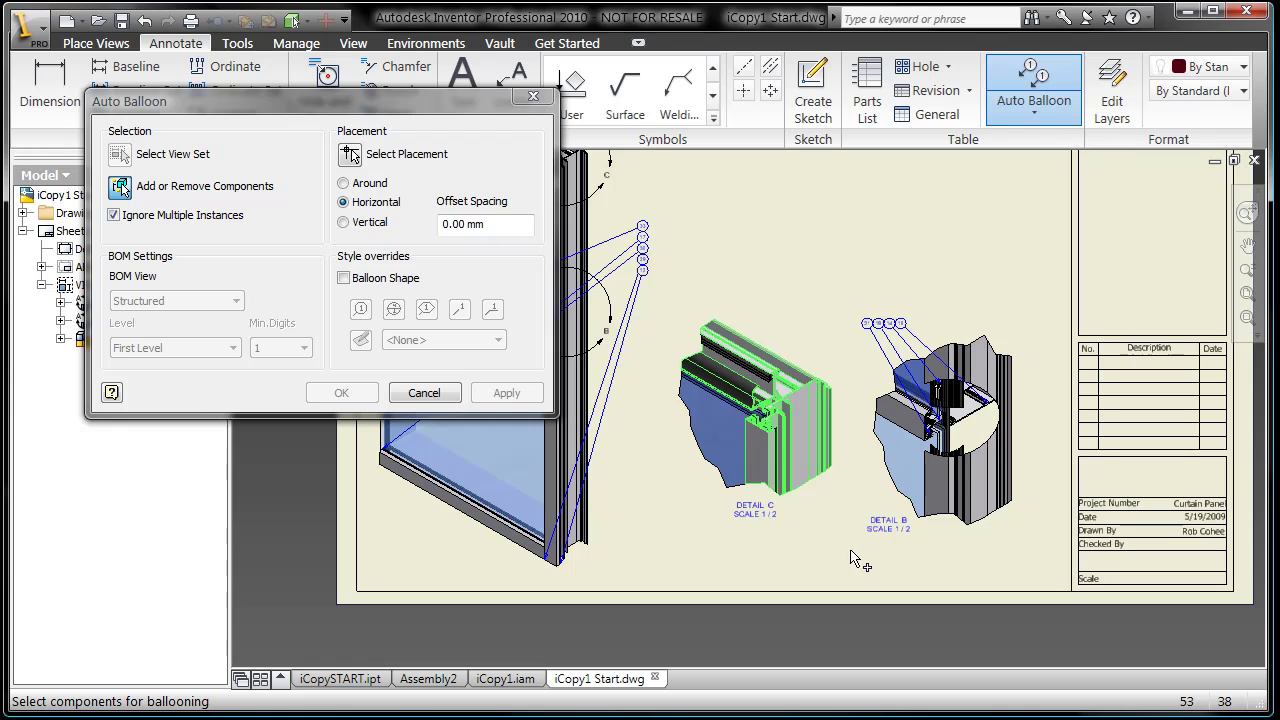
pyautogui.click(349, 156)
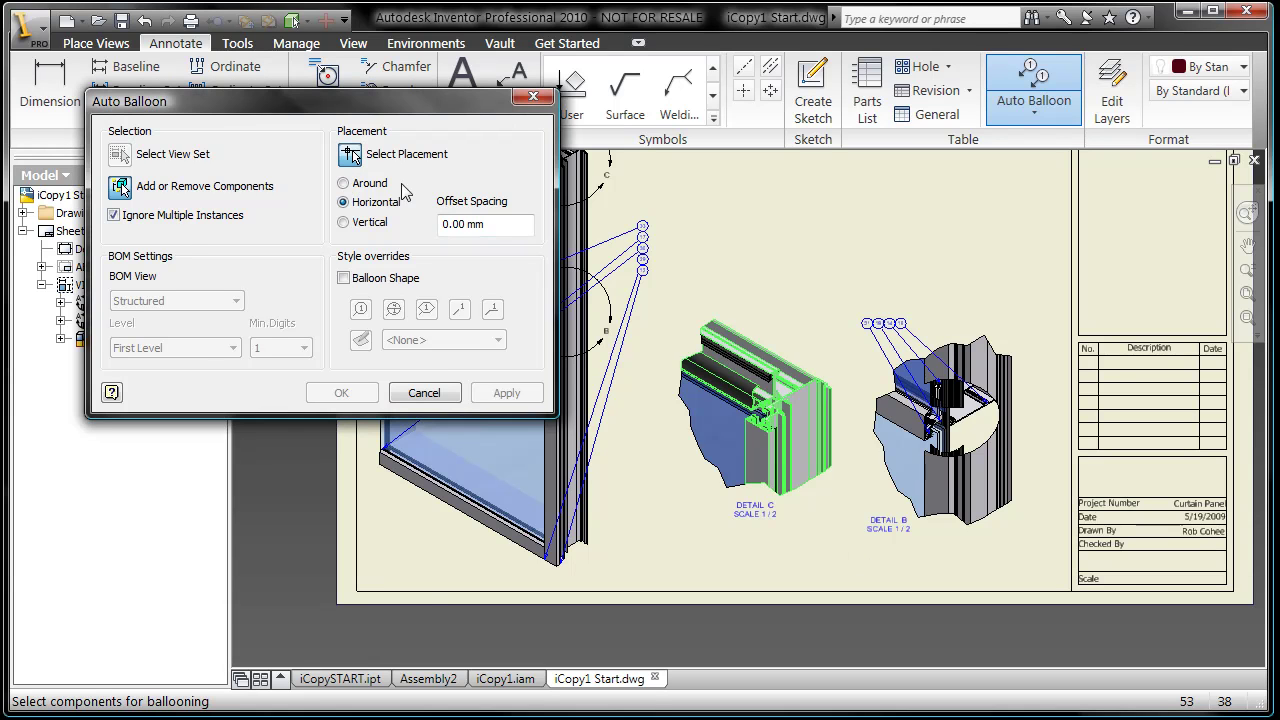
pyautogui.click(720, 290)
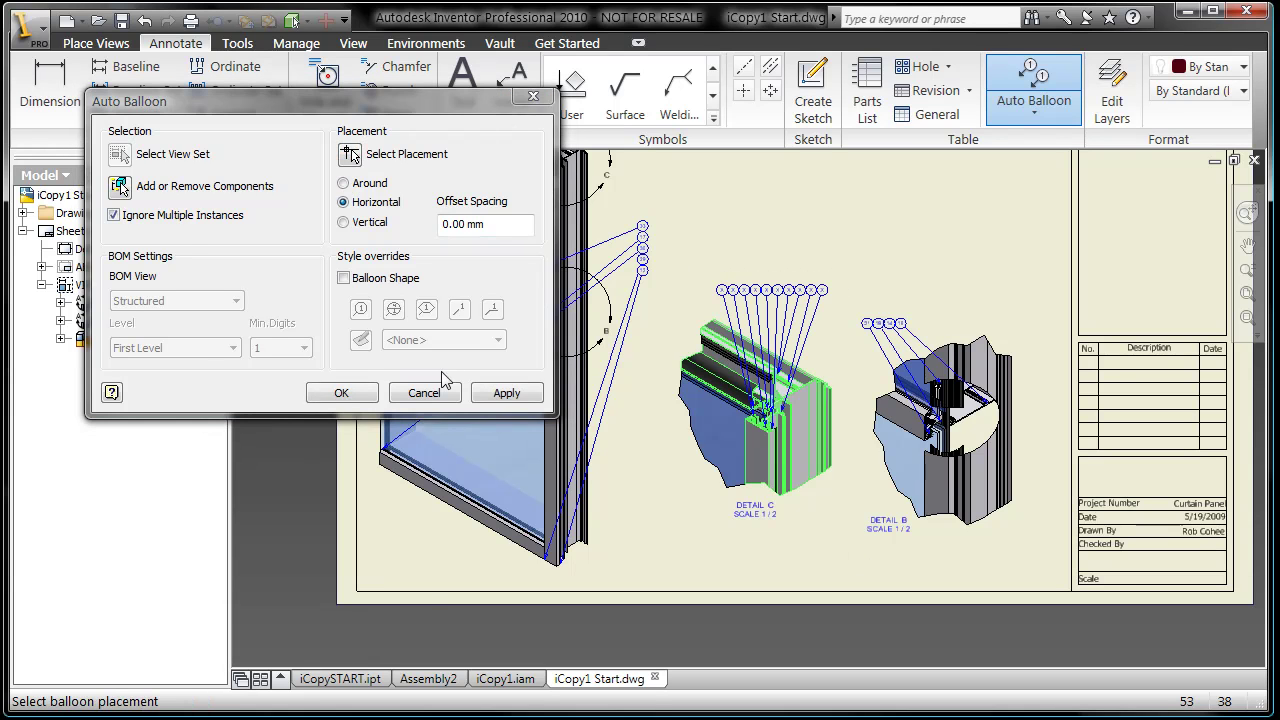
pyautogui.click(341, 393)
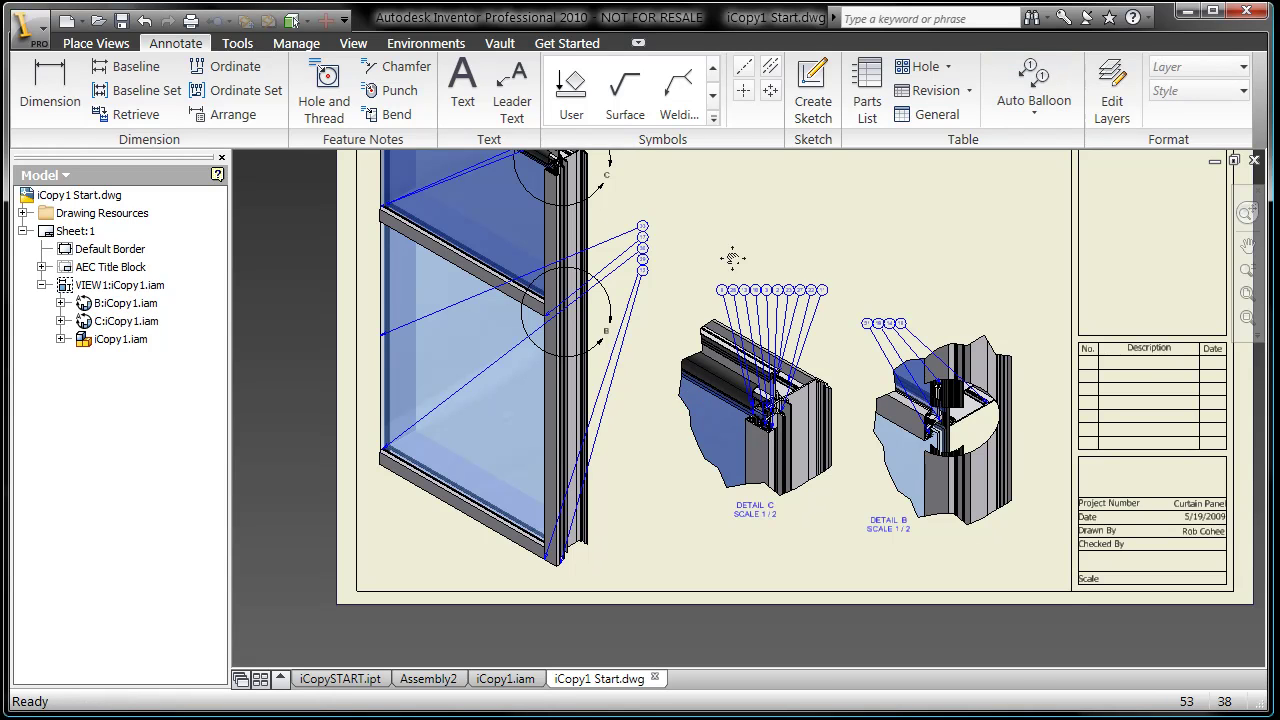
# Place a structured, first-level parts list of the main panel view against the upper corner of the title block and review its rows.
pyautogui.moveTo(732, 258); pyautogui.dragTo(706, 374, button='middle')
pyautogui.click(867, 92)
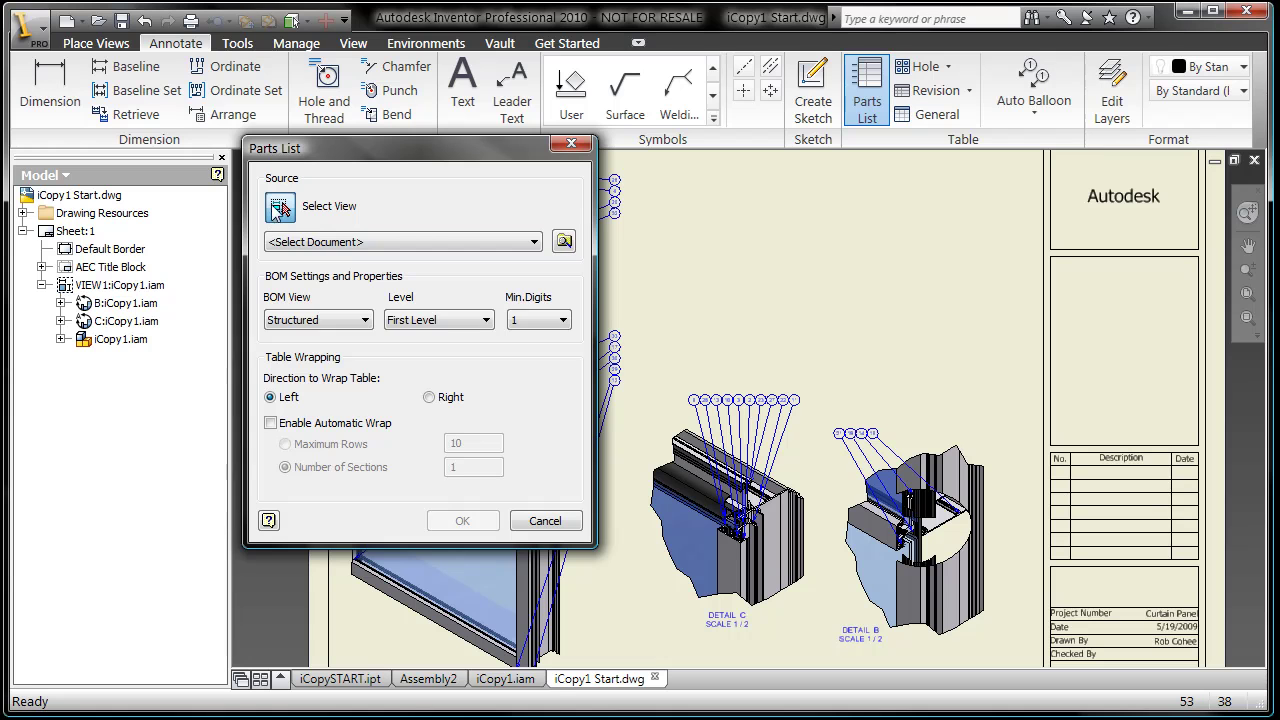
pyautogui.click(397, 580)
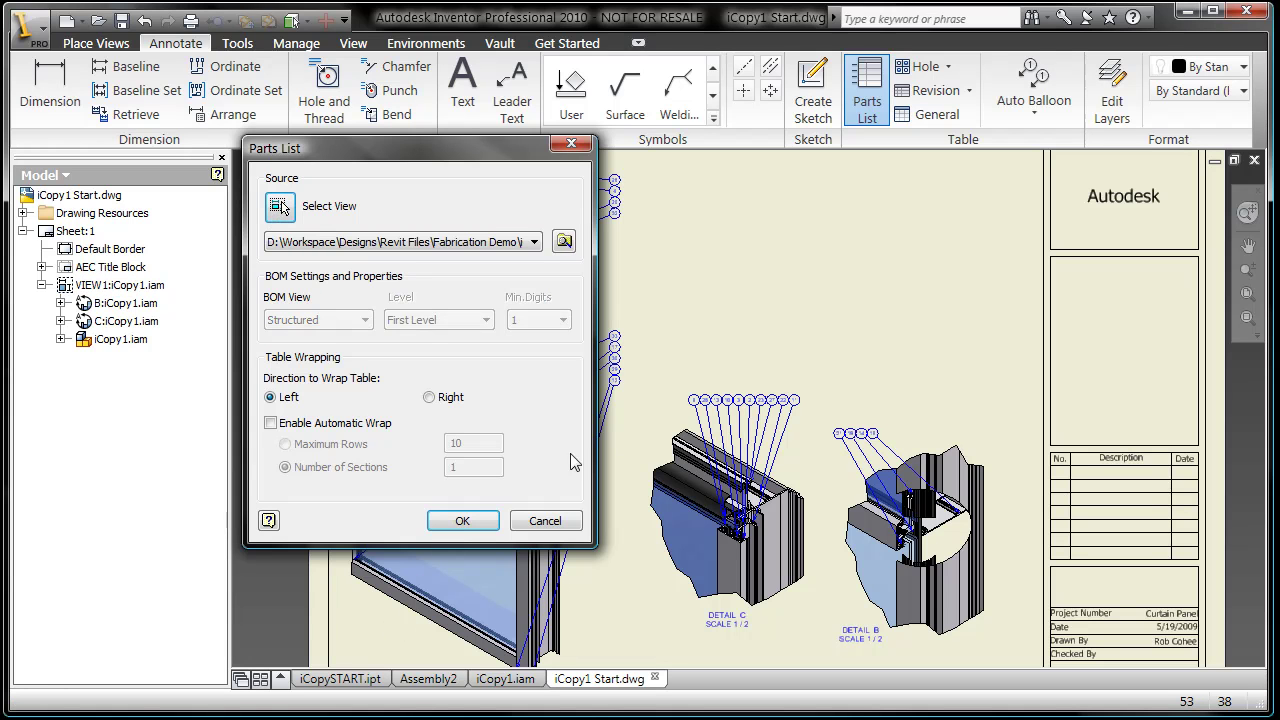
pyautogui.click(461, 521)
pyautogui.scroll(5, 837, 400)
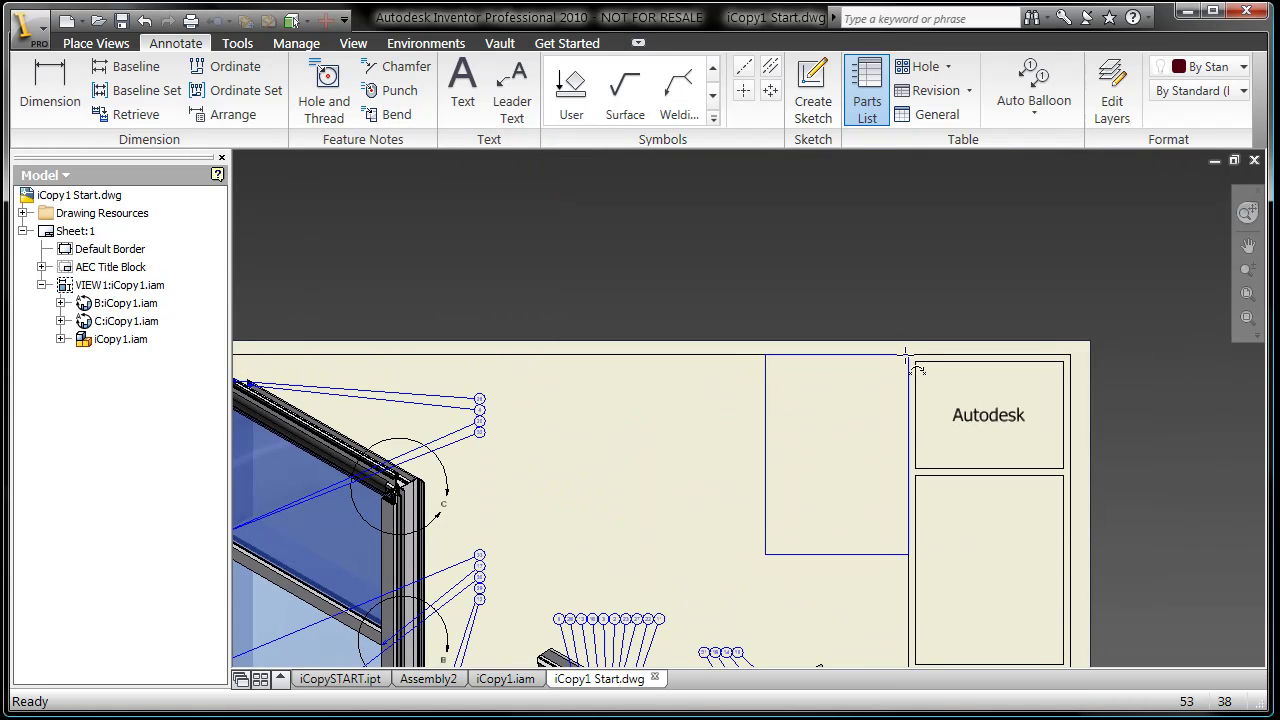
pyautogui.click(906, 355)
pyautogui.click(828, 421)
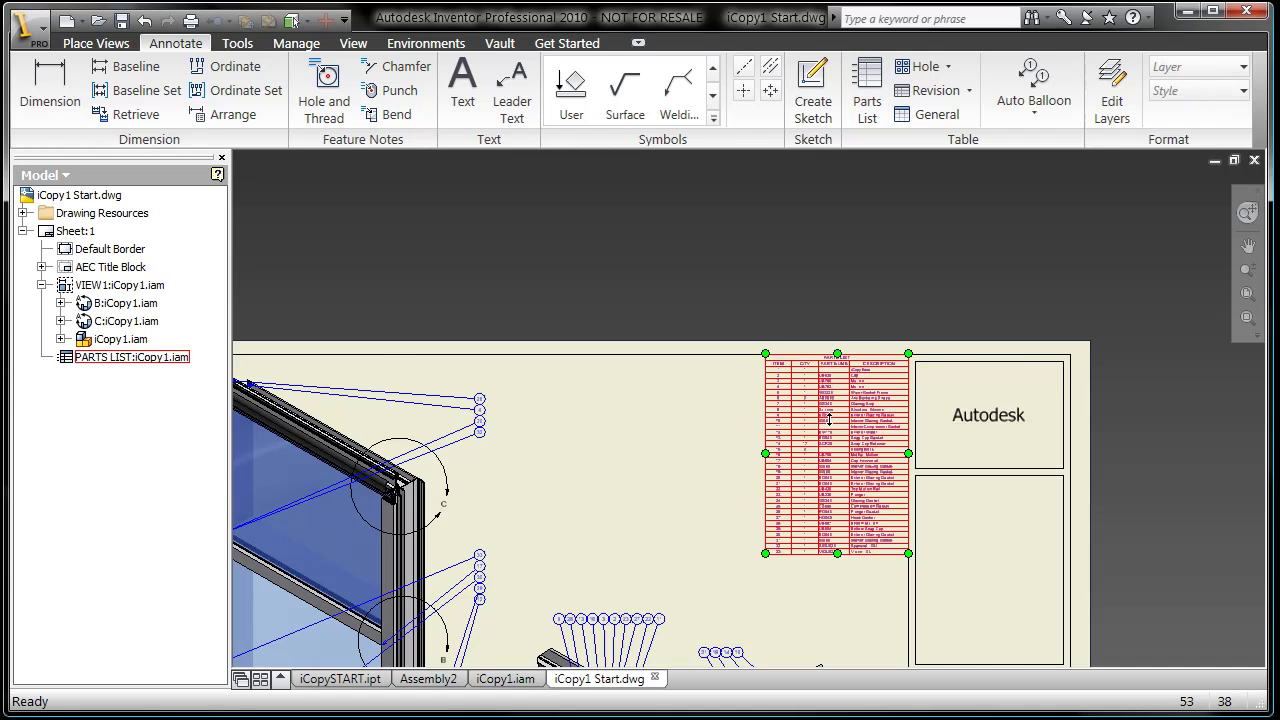
pyautogui.scroll(4, 828, 420)
pyautogui.click(548, 316)
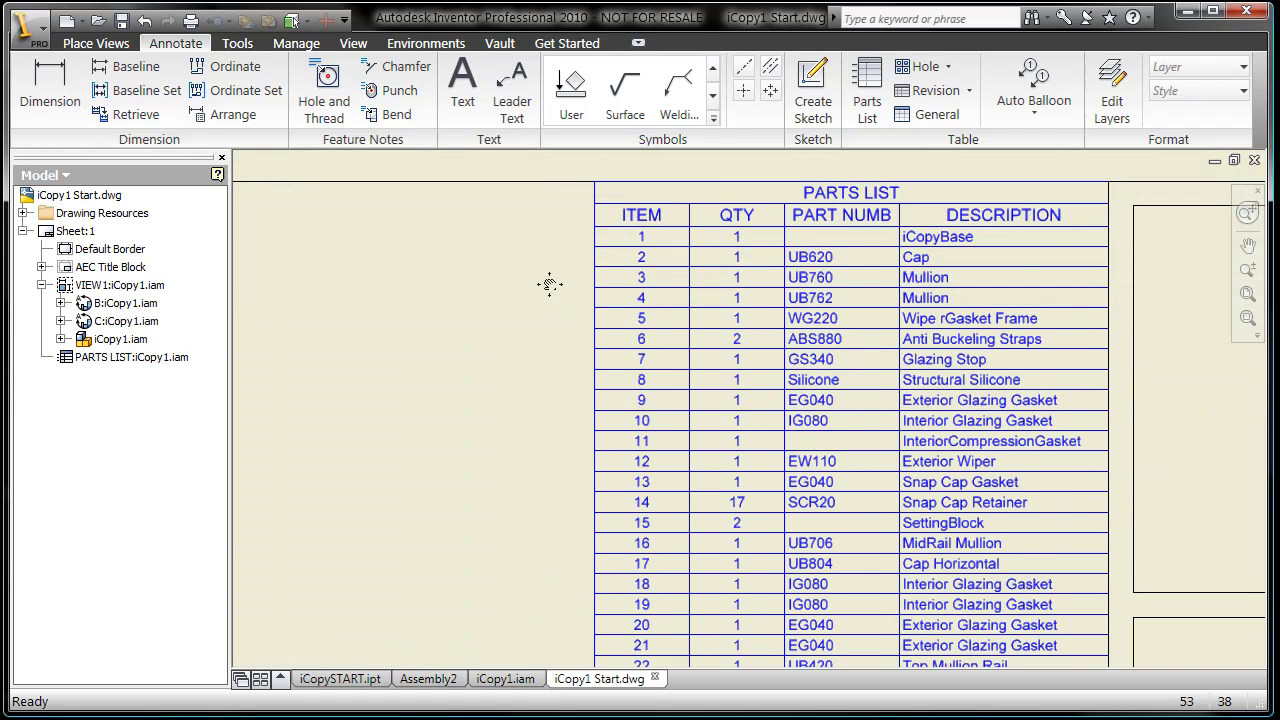
pyautogui.moveTo(549, 284); pyautogui.dragTo(542, 99, button='middle')
pyautogui.moveTo(551, 377); pyautogui.dragTo(541, 216, button='middle')
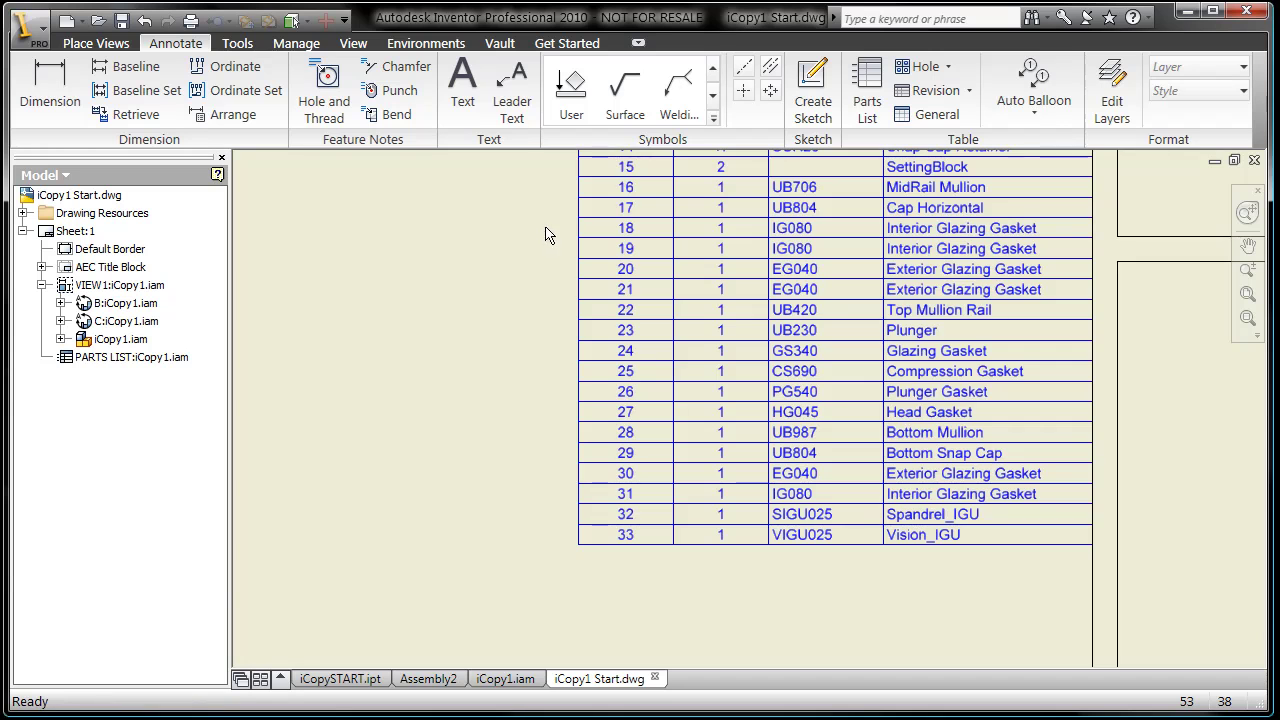
# Add a second list of the panel view in the Material List (ANSI) style, placed directly beside the parts list.
pyautogui.press('Home')
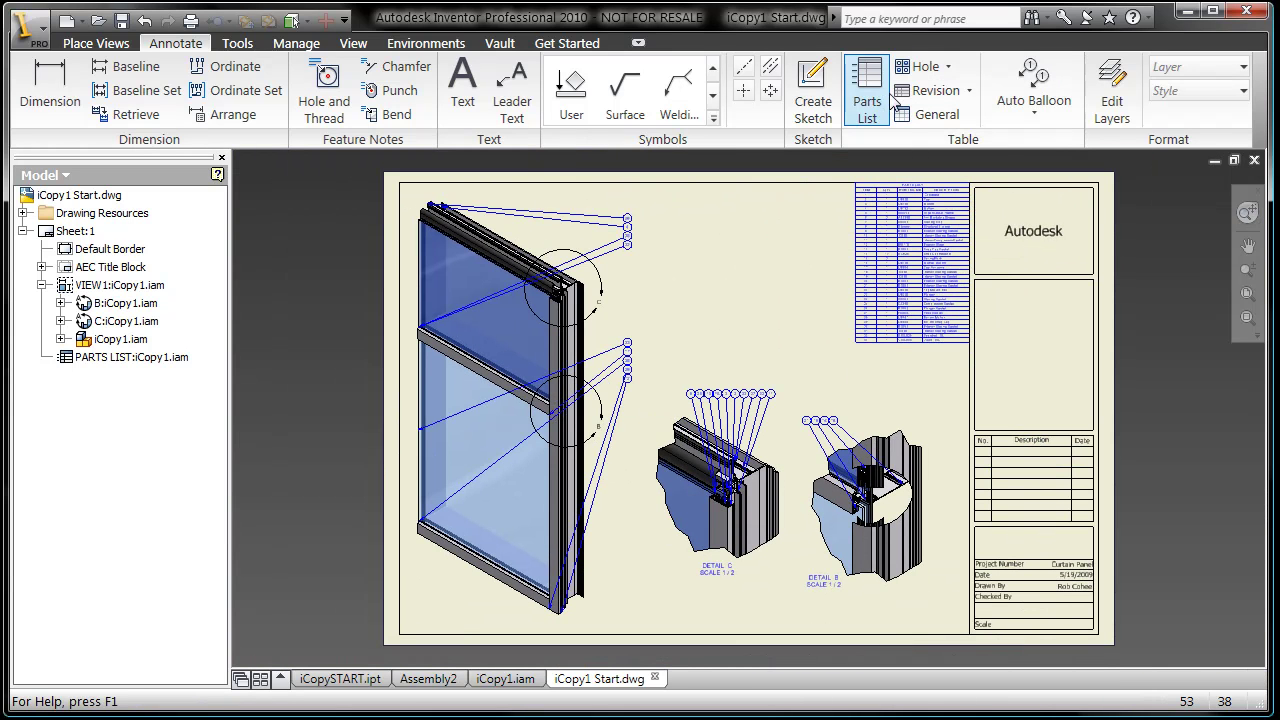
pyautogui.click(867, 100)
pyautogui.click(505, 612)
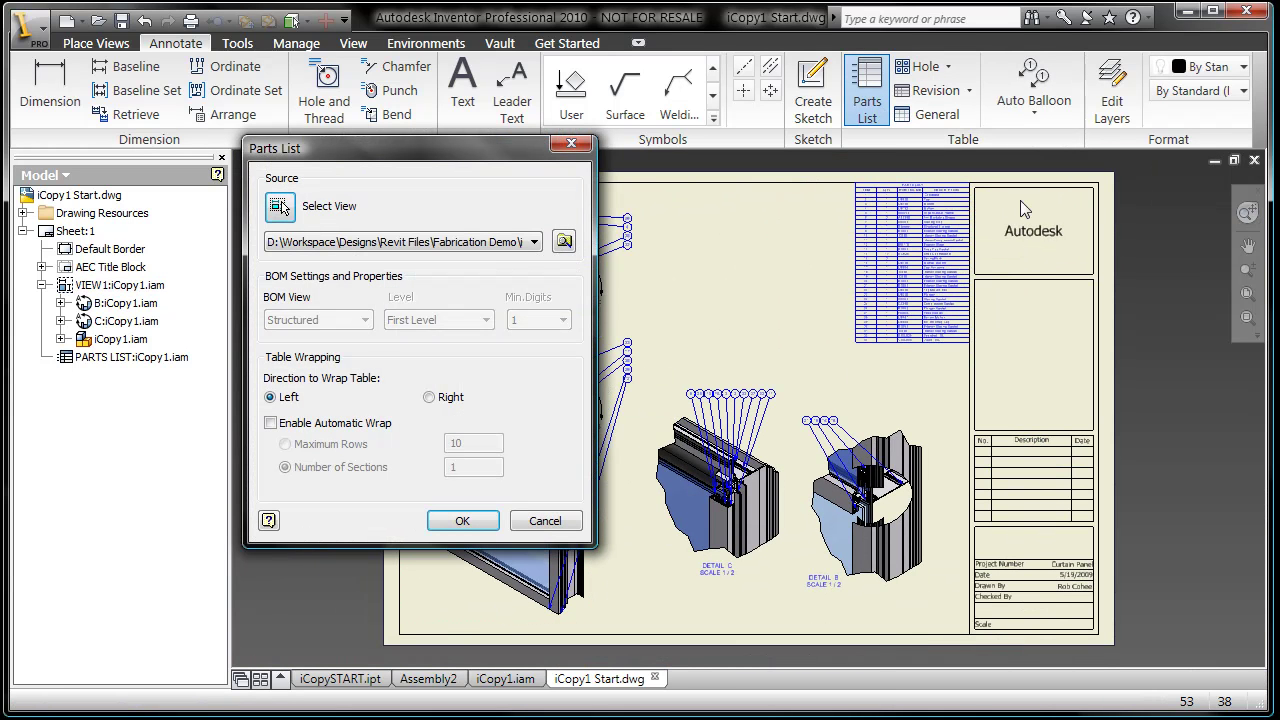
pyautogui.click(1197, 92)
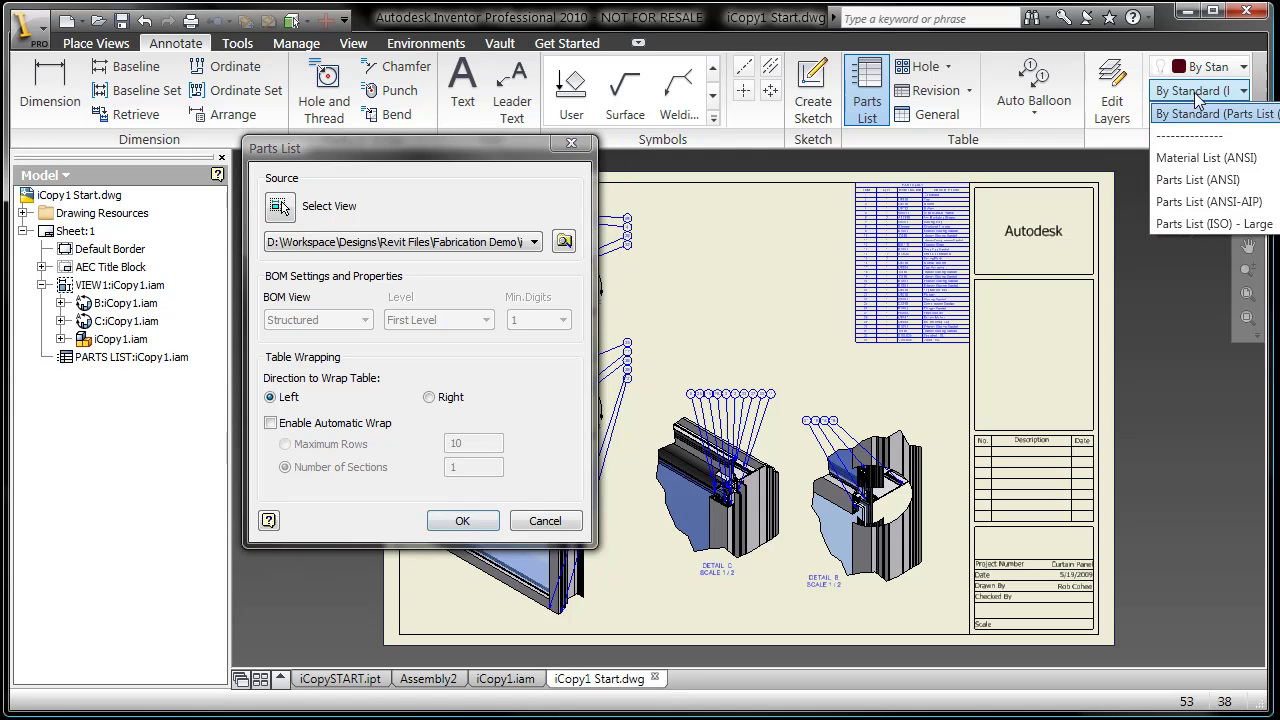
pyautogui.click(1192, 158)
pyautogui.click(462, 521)
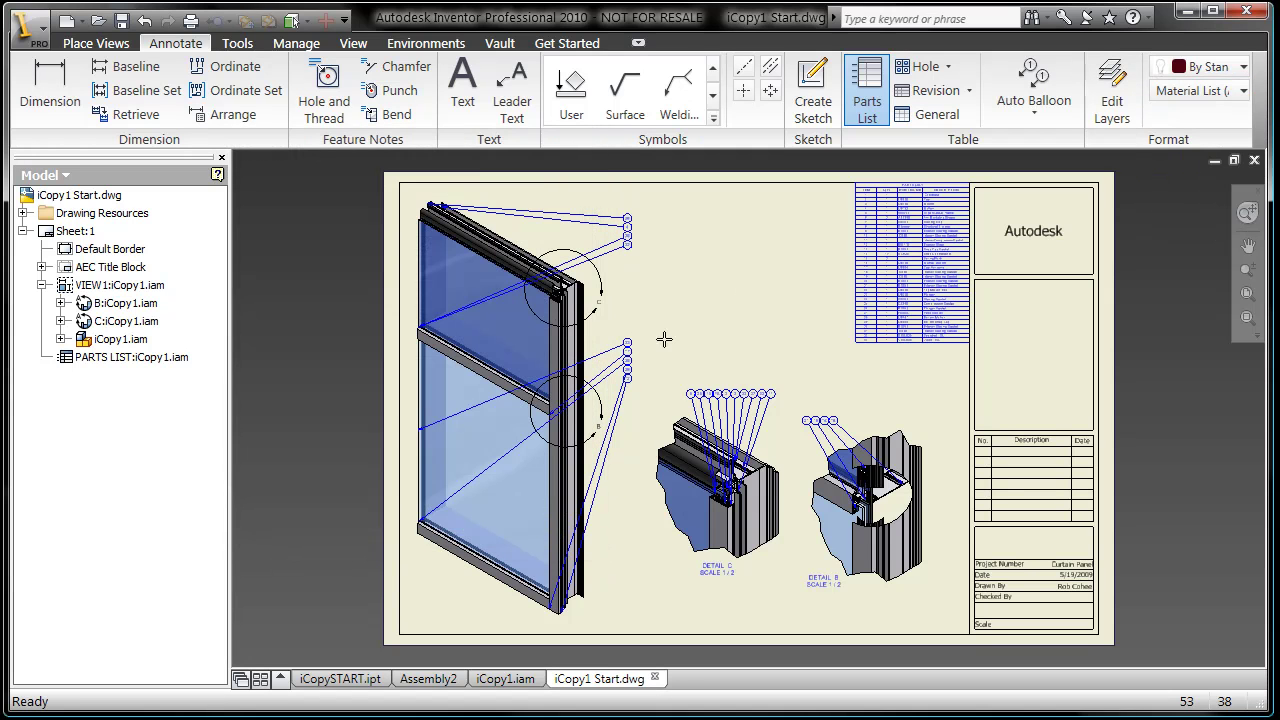
pyautogui.scroll(-4, 842, 193)
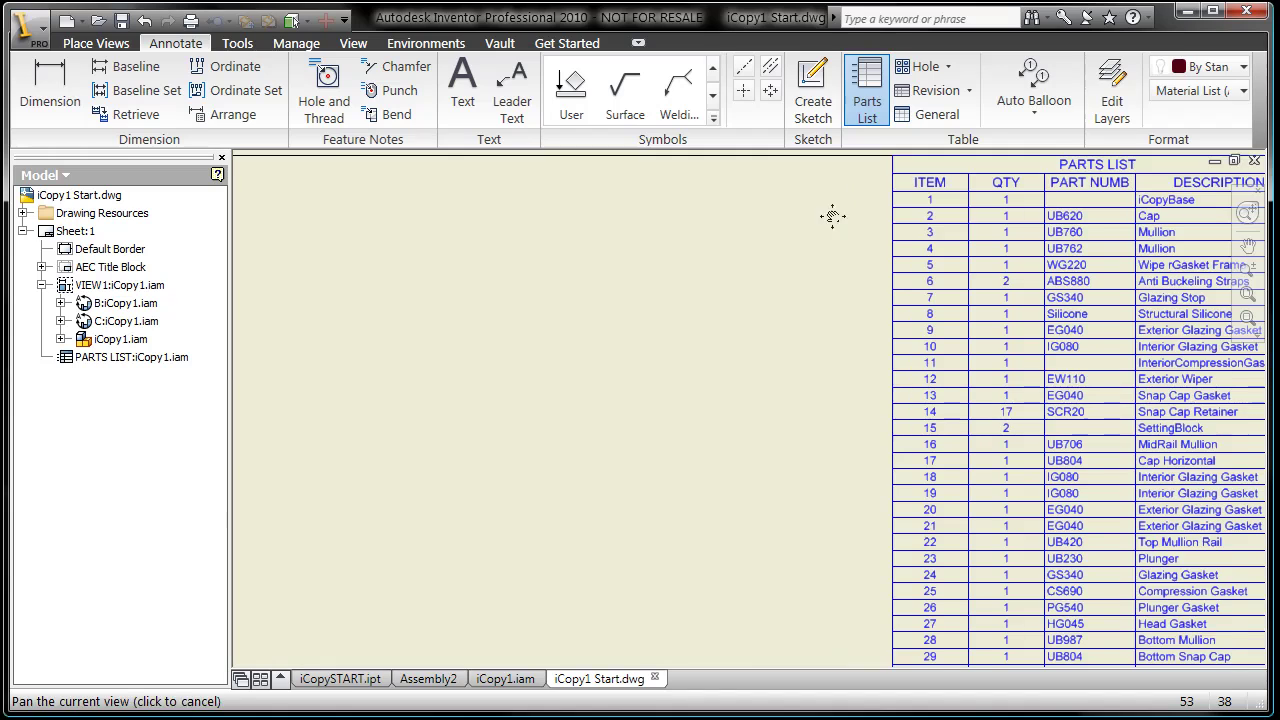
pyautogui.moveTo(831, 214); pyautogui.dragTo(813, 259, button='middle')
pyautogui.click(871, 204)
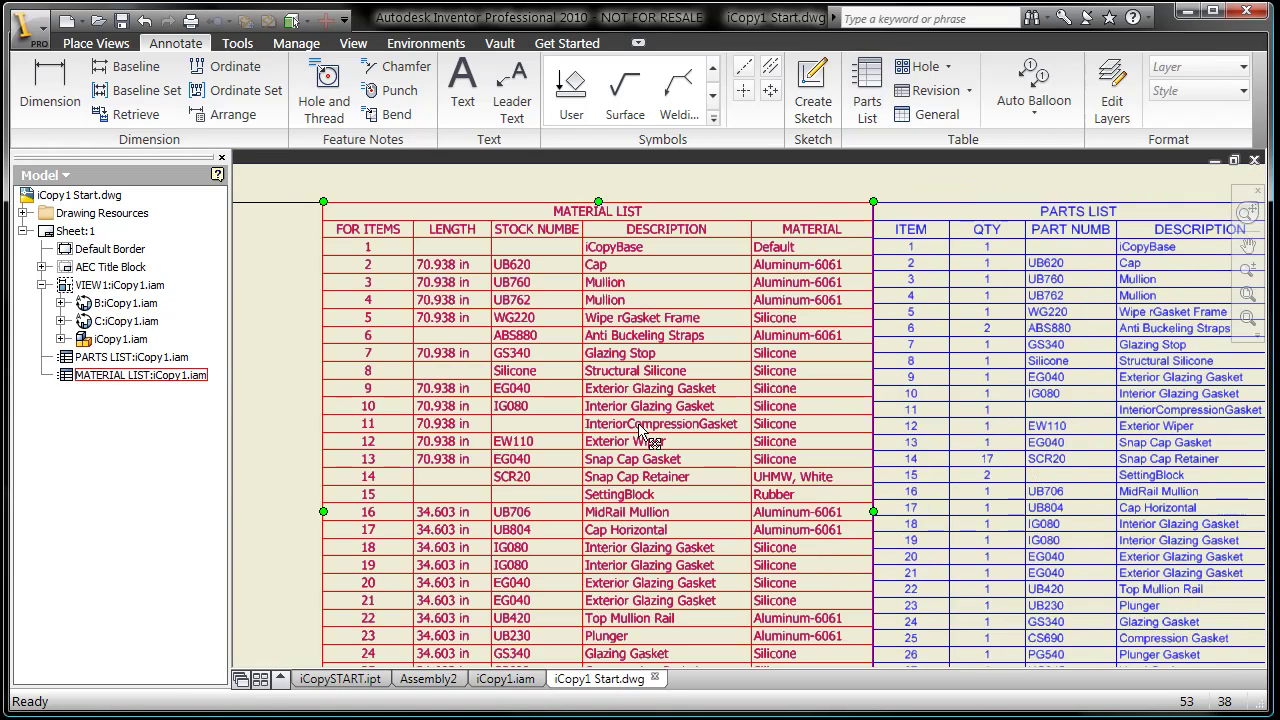
# Sort the material list by MATERIAL in ascending order.
pyautogui.moveTo(635, 370); pyautogui.dragTo(676, 323, button='middle')
pyautogui.rightClick(653, 298)
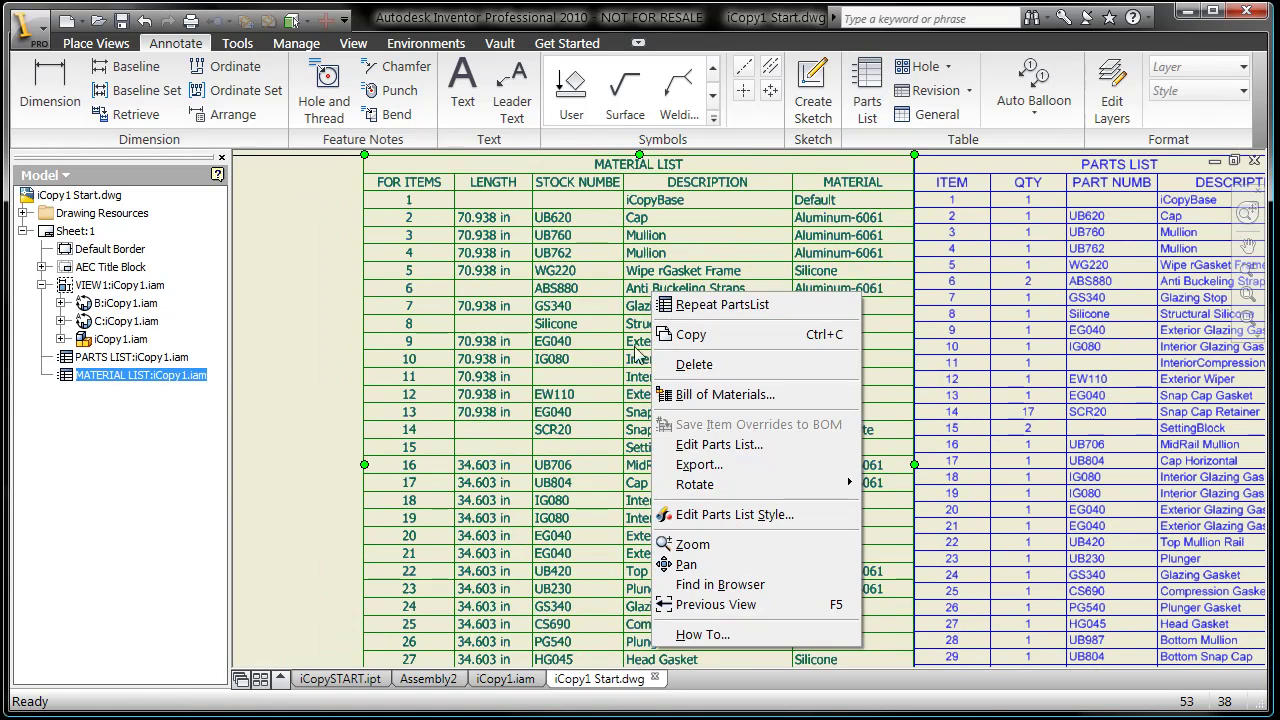
pyautogui.click(706, 444)
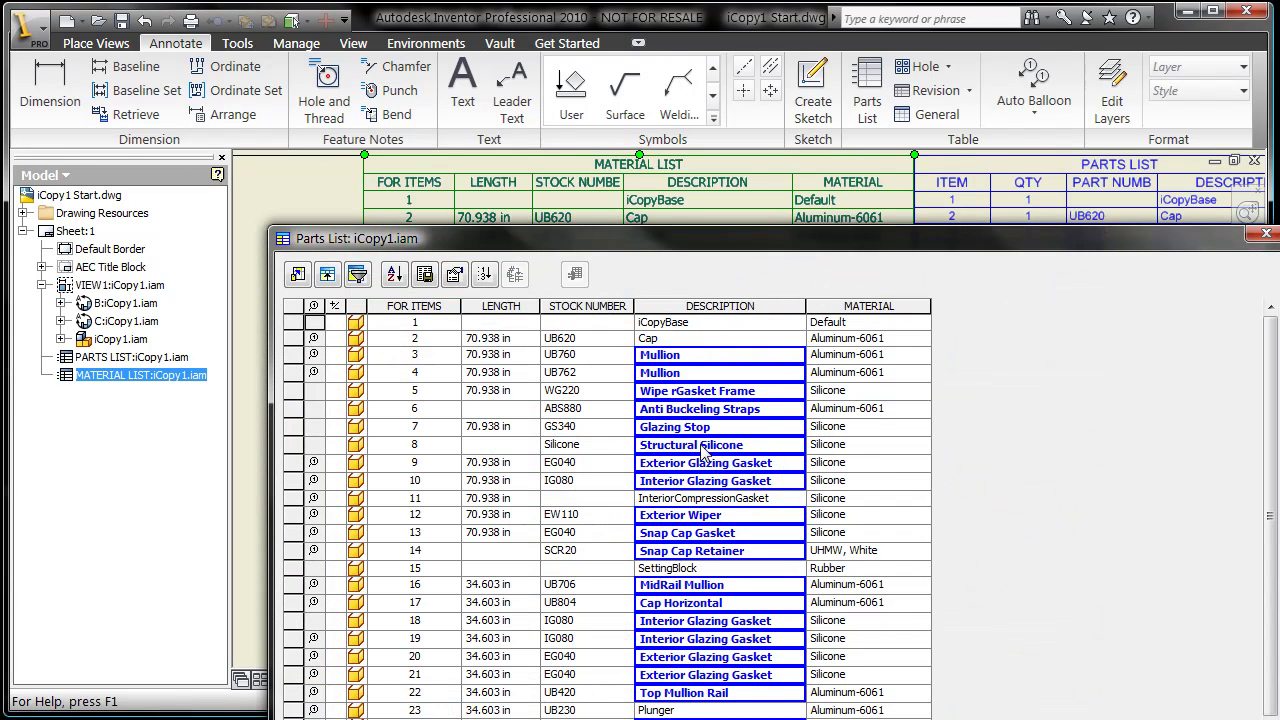
pyautogui.click(396, 278)
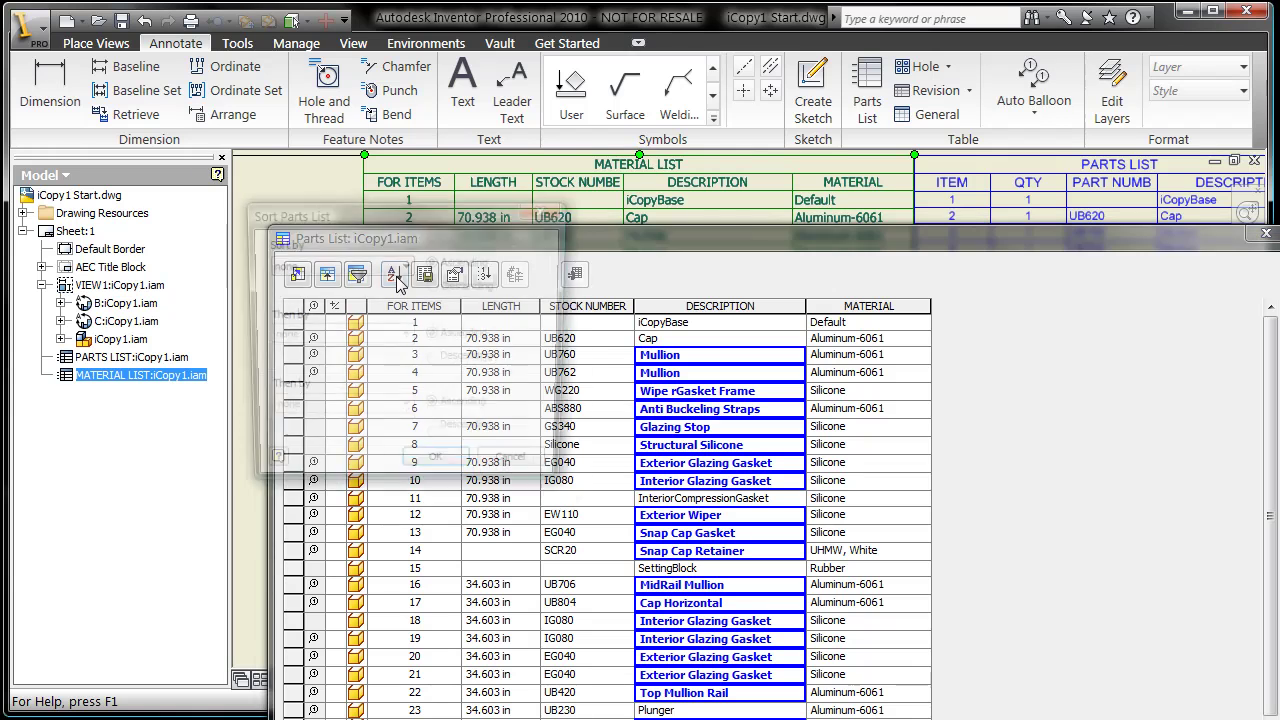
pyautogui.click(378, 265)
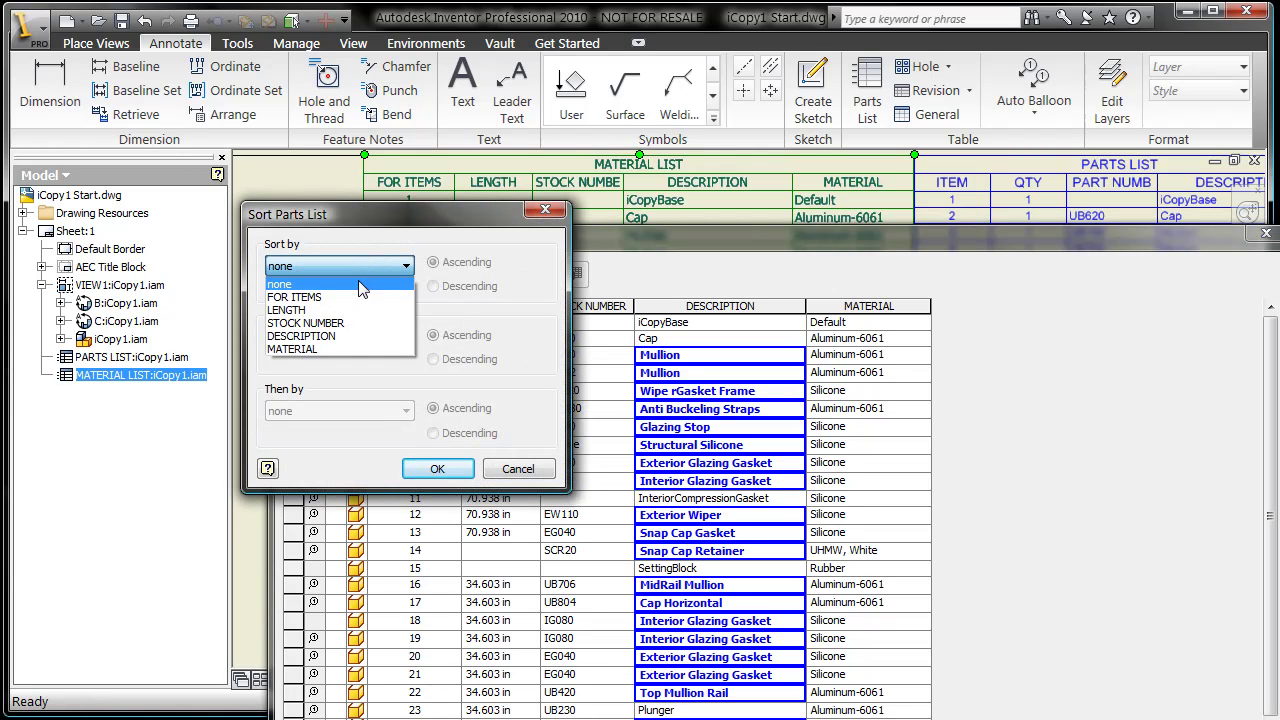
pyautogui.click(358, 349)
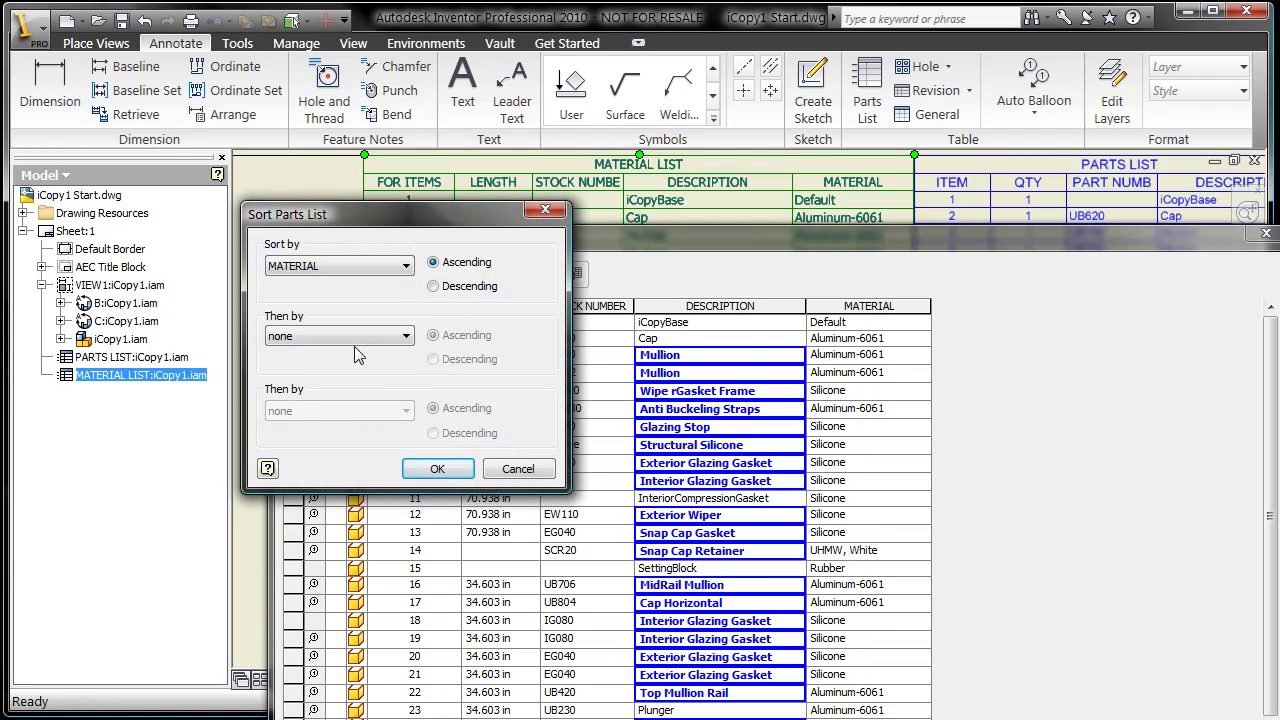
pyautogui.click(437, 469)
pyautogui.press('Return')
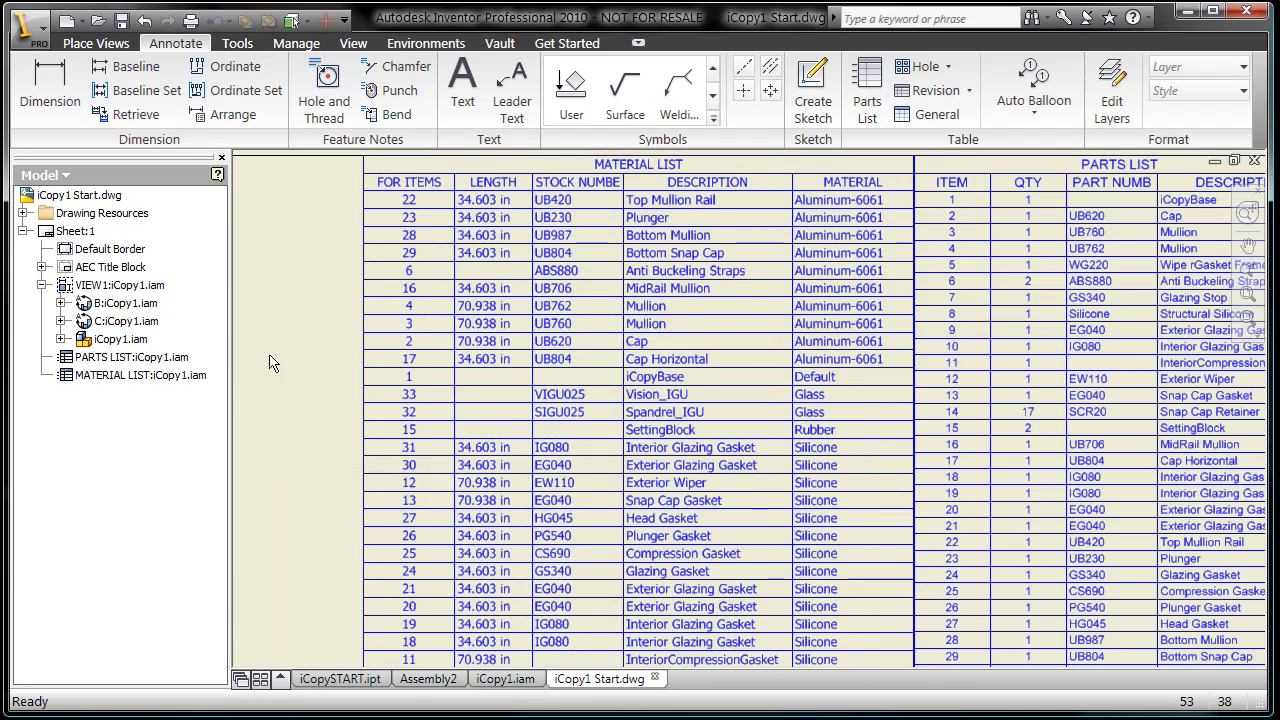
pyautogui.moveTo(283, 405)
pyautogui.mouseDown(button='middle')
pyautogui.moveTo(288, 289)
pyautogui.moveTo(280, 354)
pyautogui.mouseUp(button='middle')
# Check the file formats offered for exporting the material list in iCopy1.dwg, leave it at Microsoft Excel 5.0/95 Workbook, and cancel the export.
pyautogui.press('Home')
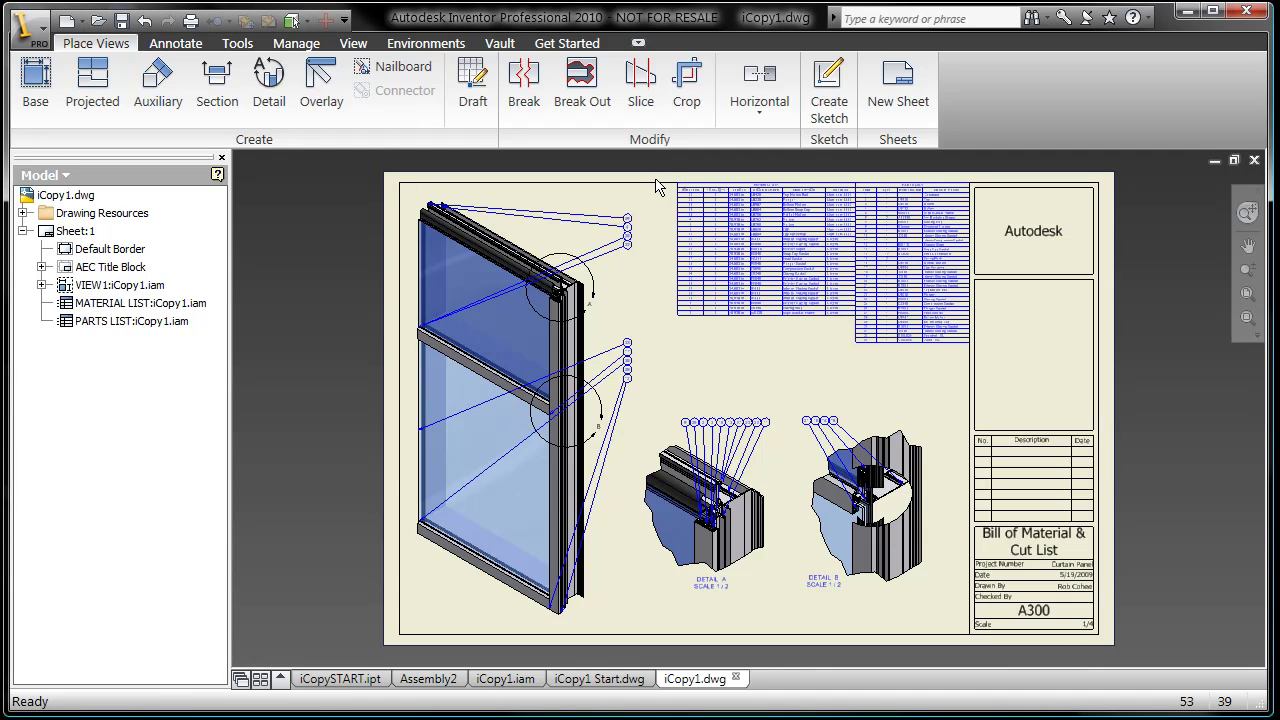
pyautogui.press('z')
pyautogui.moveTo(657, 182); pyautogui.dragTo(838, 345)
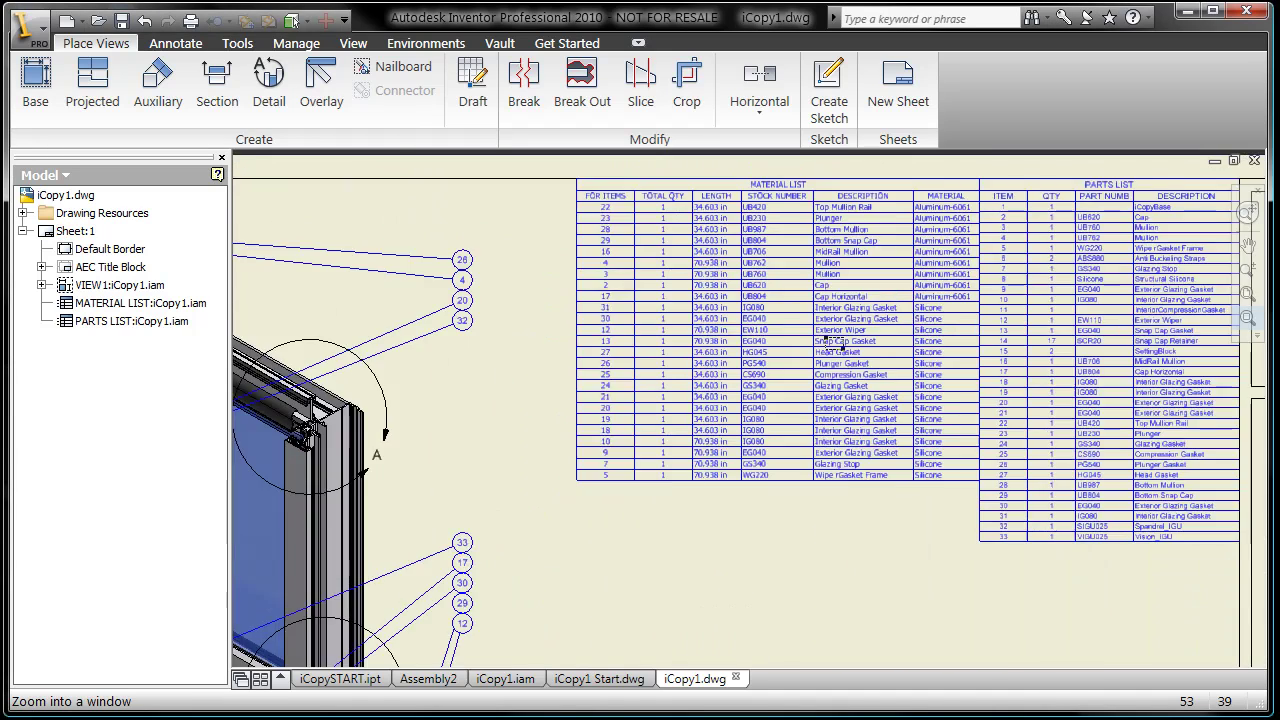
pyautogui.moveTo(745, 350); pyautogui.dragTo(700, 342, button='middle')
pyautogui.rightClick(707, 213)
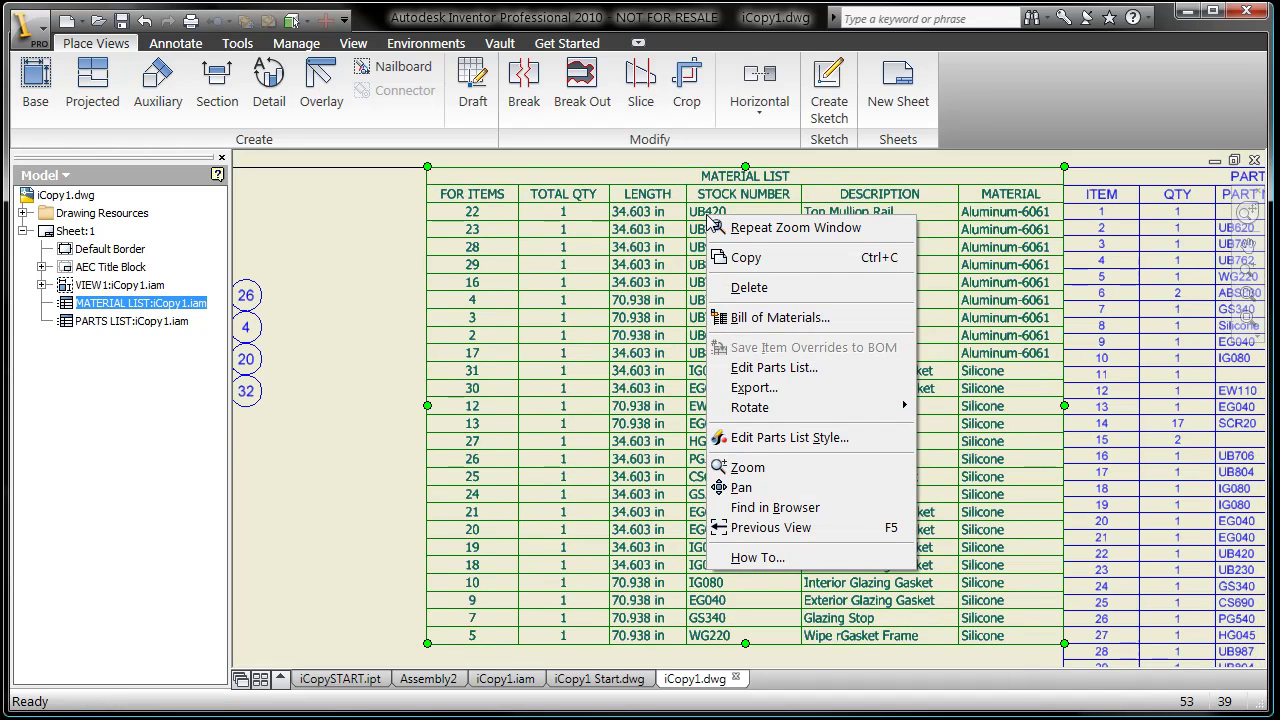
pyautogui.click(751, 389)
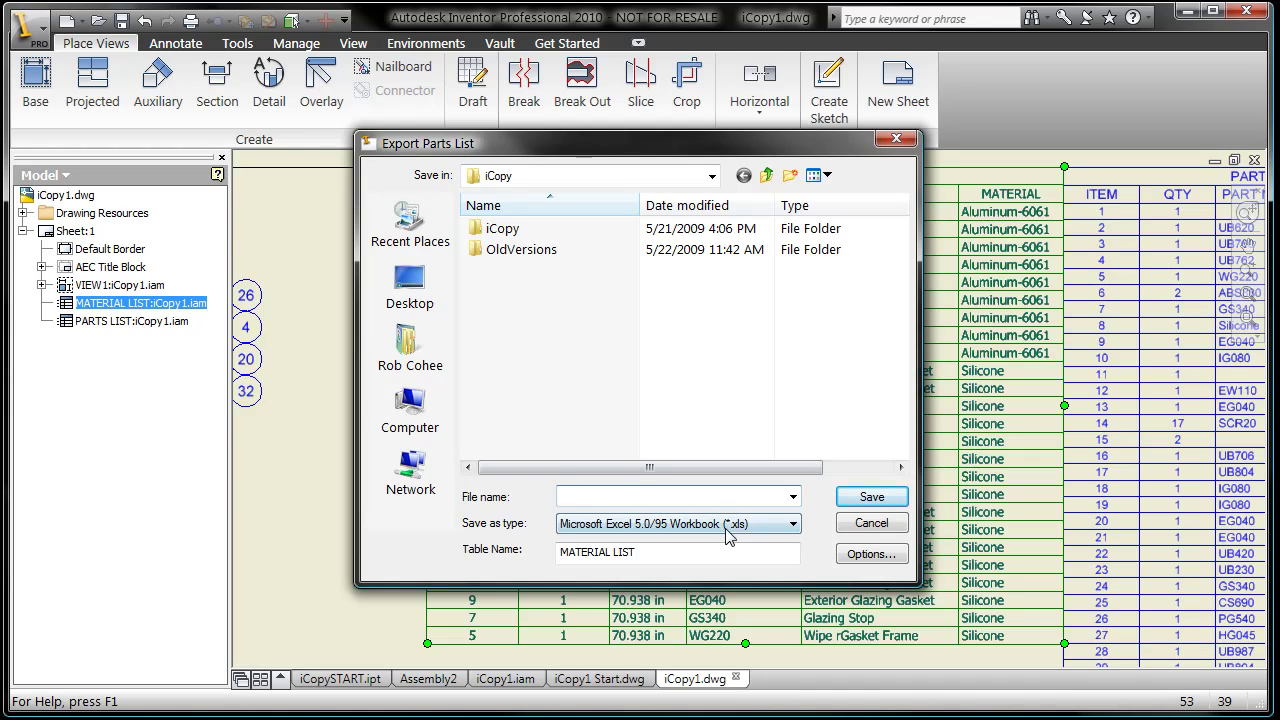
pyautogui.click(726, 530)
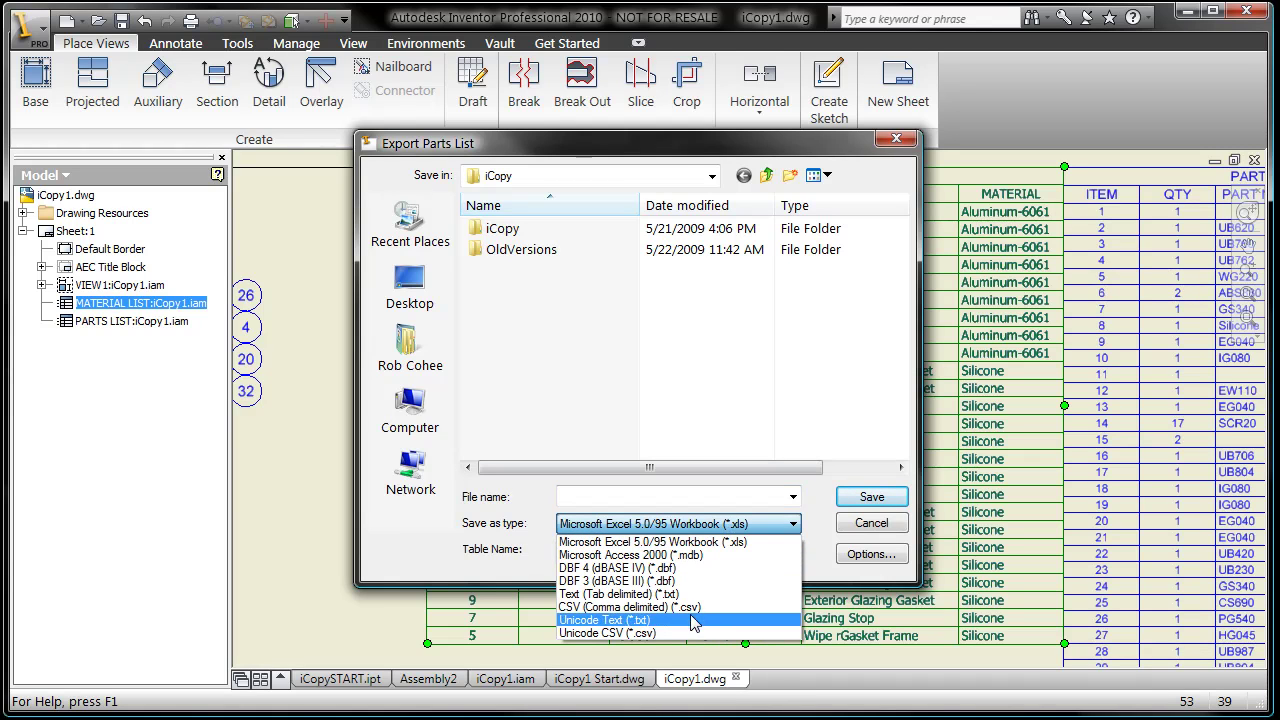
pyautogui.click(725, 541)
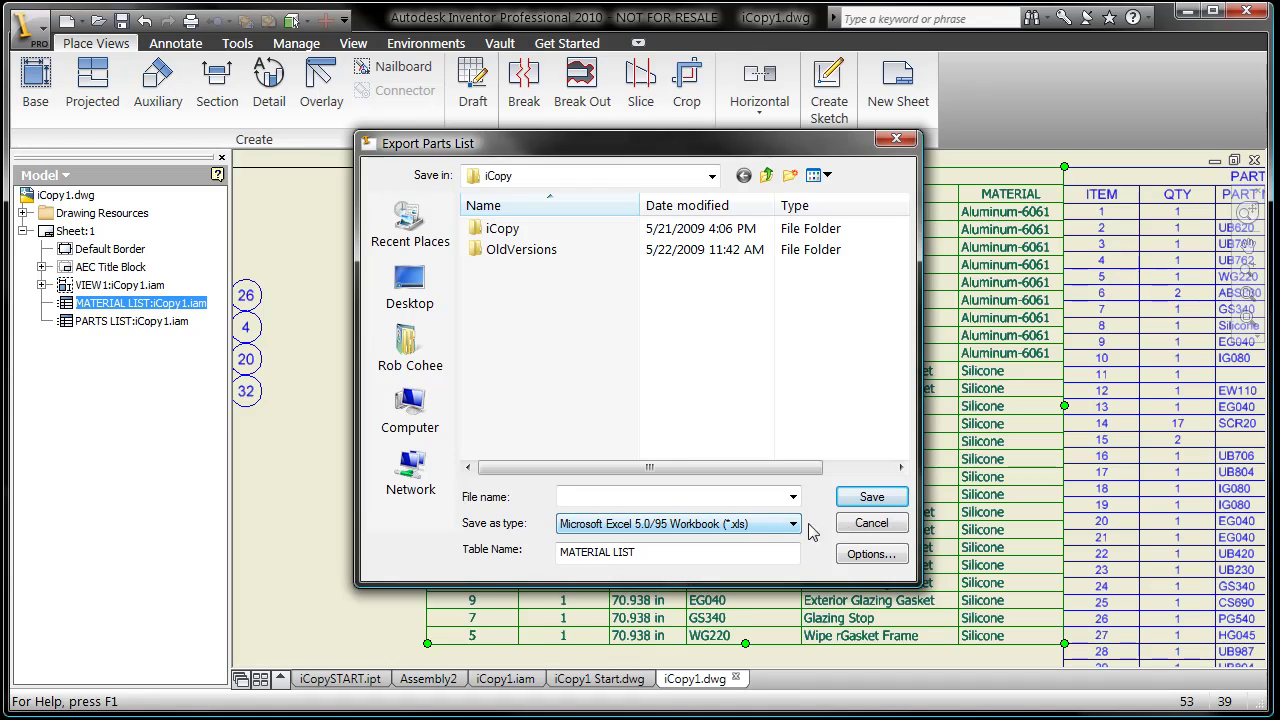
pyautogui.click(876, 528)
pyautogui.click(399, 336)
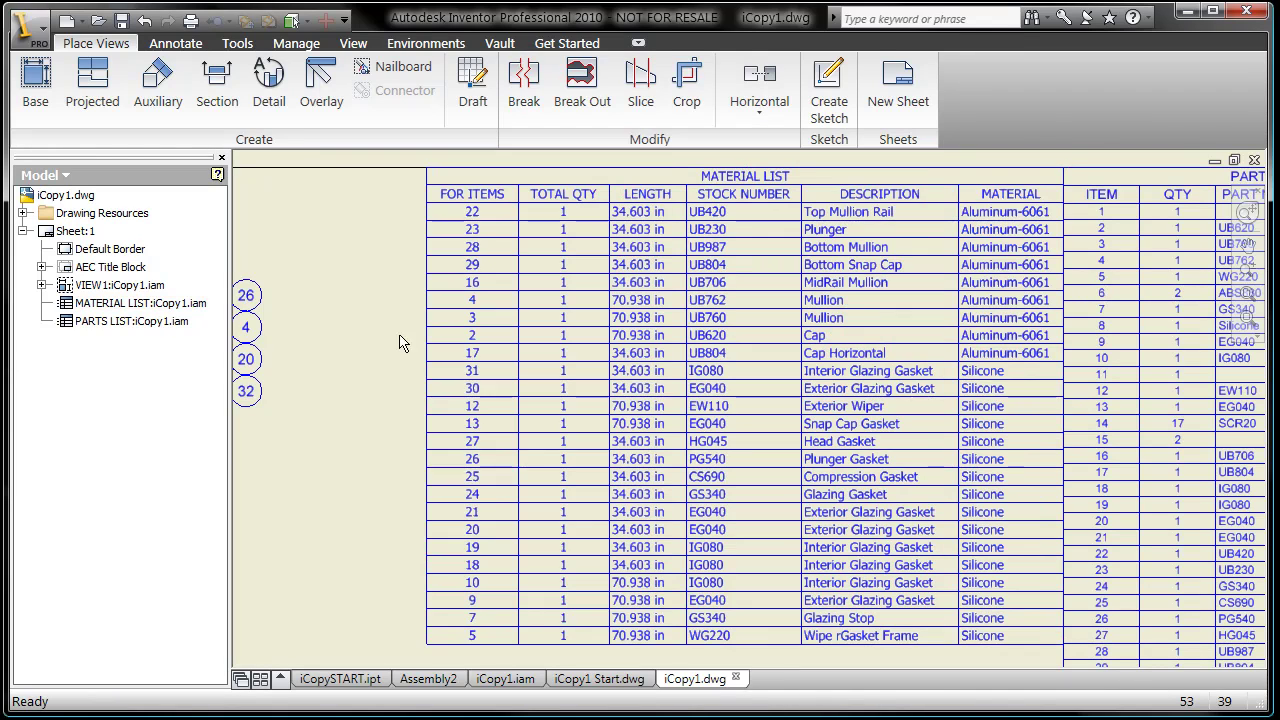
pyautogui.middleClick(367, 310)
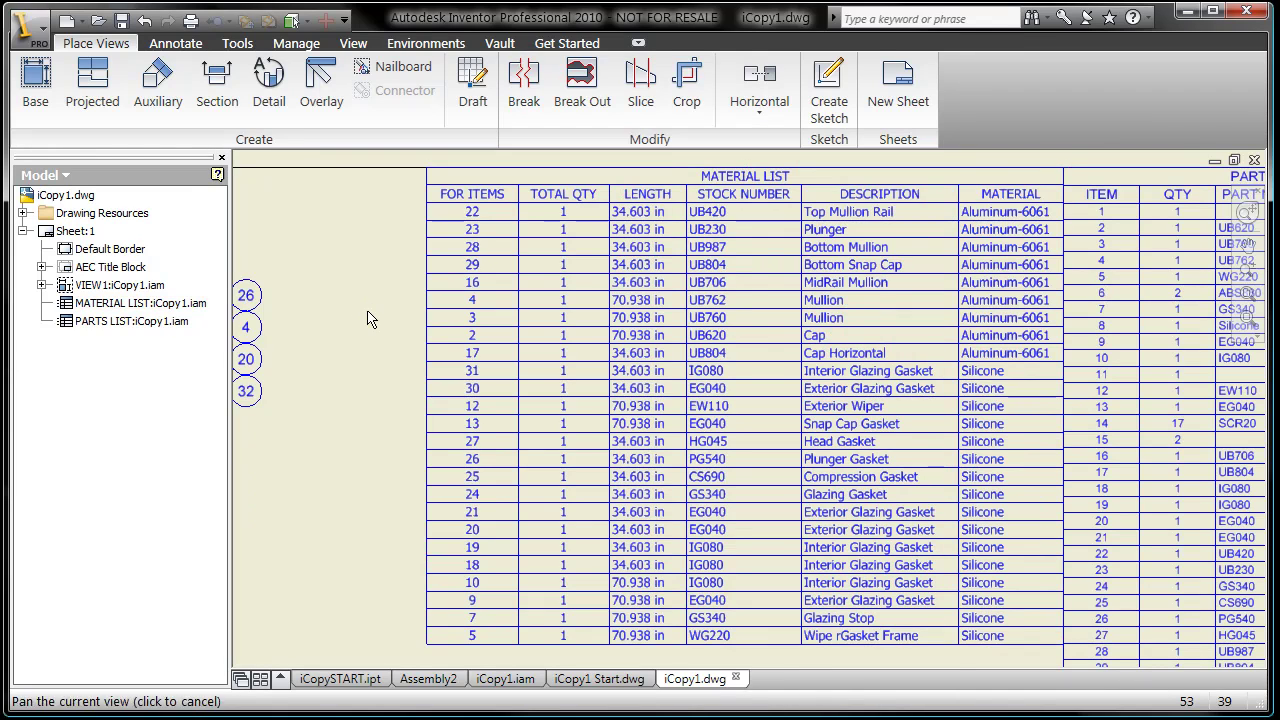
pyautogui.middleClick(367, 310)
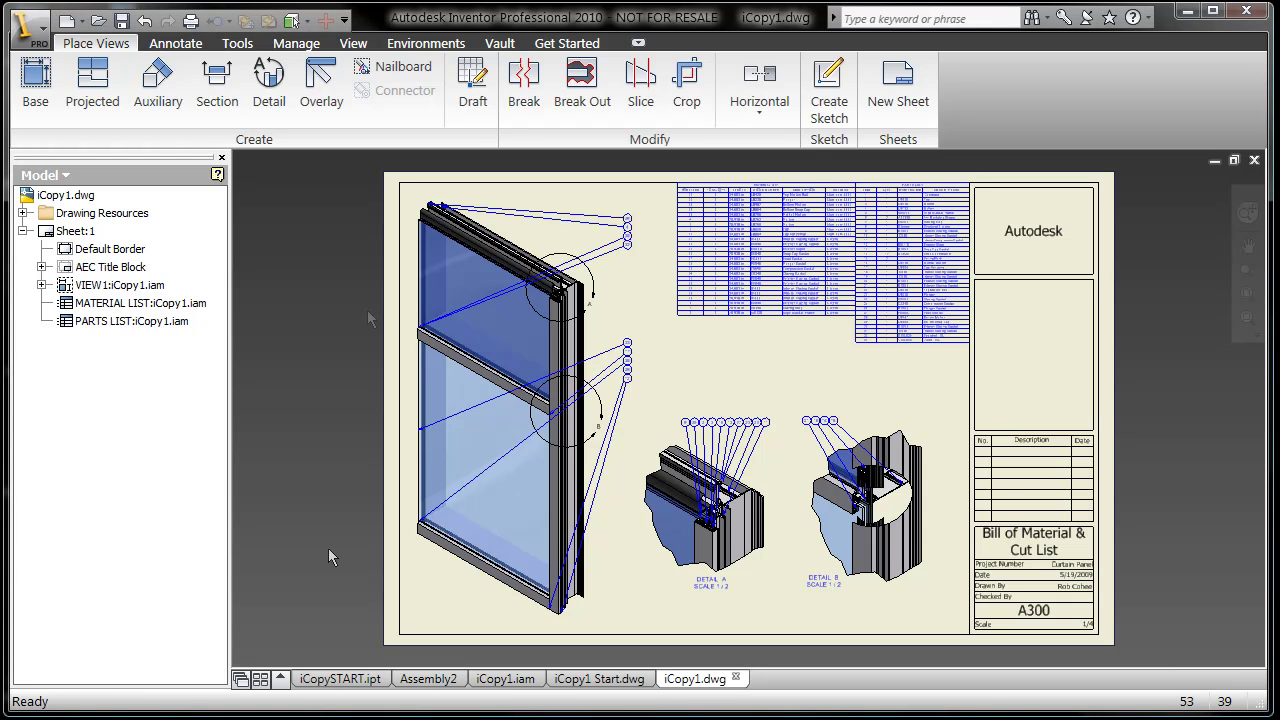
# In Sketch1 of iCopyBase in iCopy1.iam, set the panel width to 38 in, the overall height to 60 in and the spandrel height to 18 in.
pyautogui.click(519, 681)
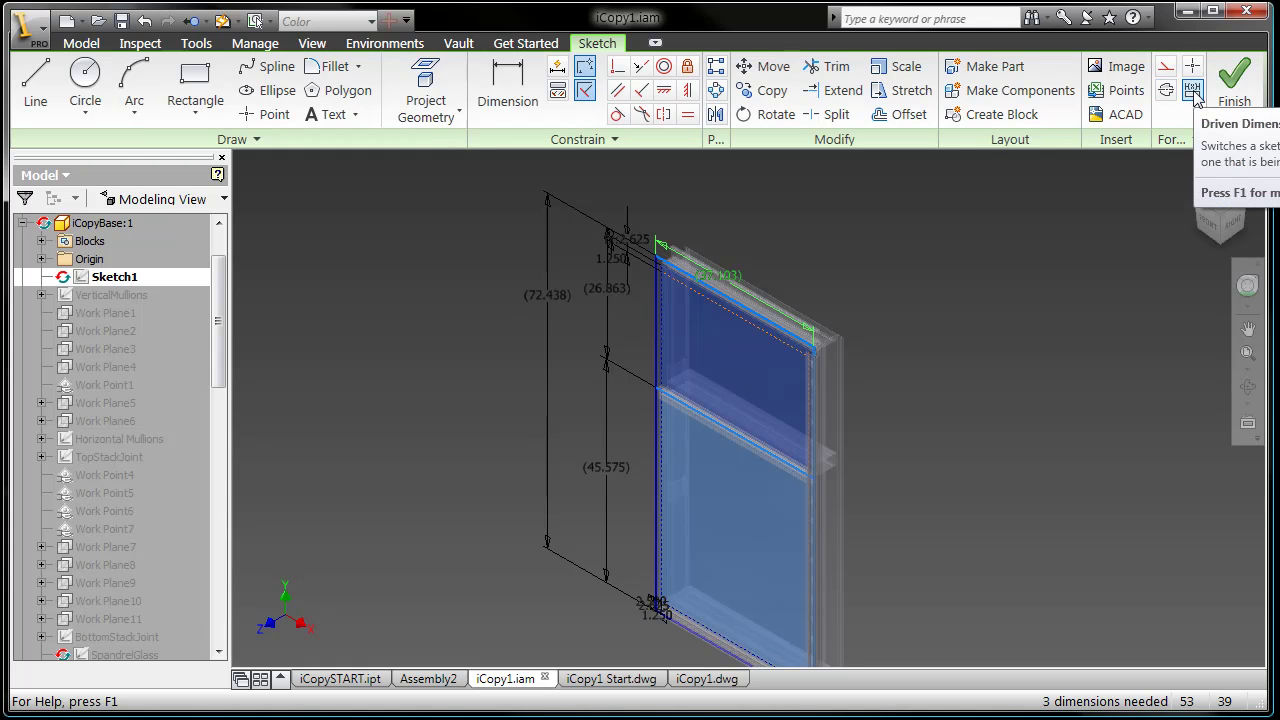
pyautogui.doubleClick(718, 287)
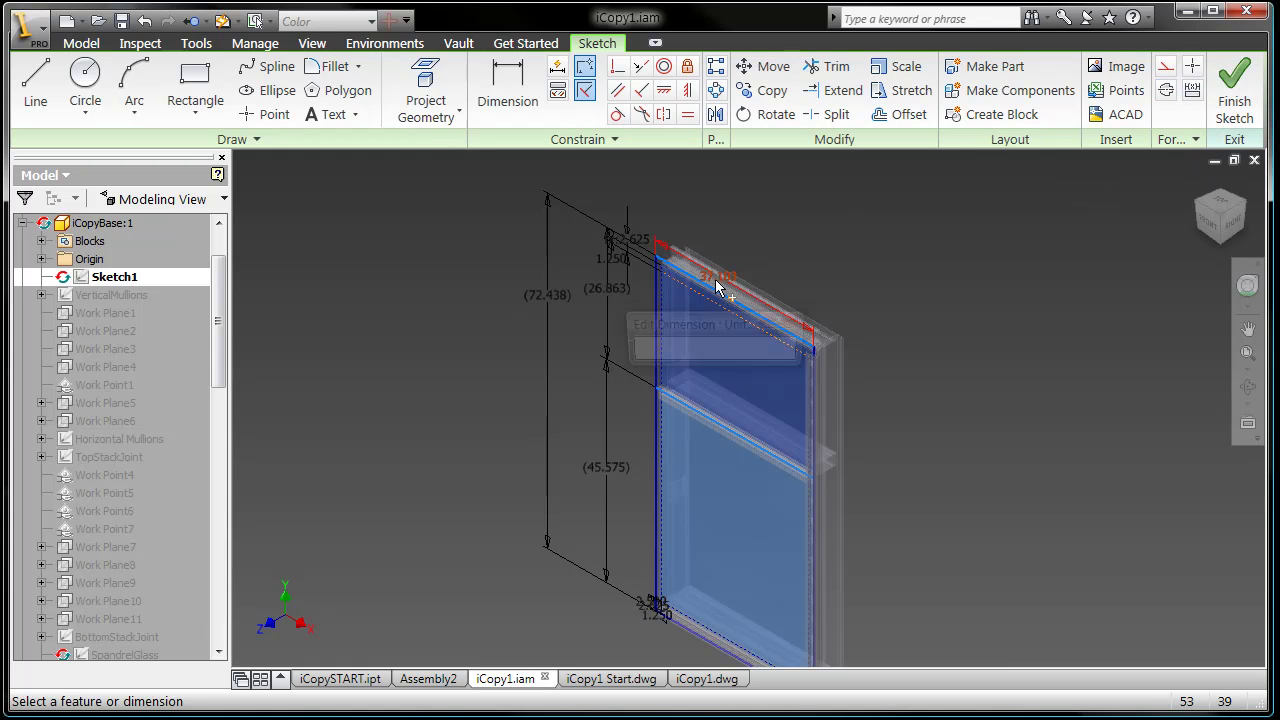
pyautogui.write('36')
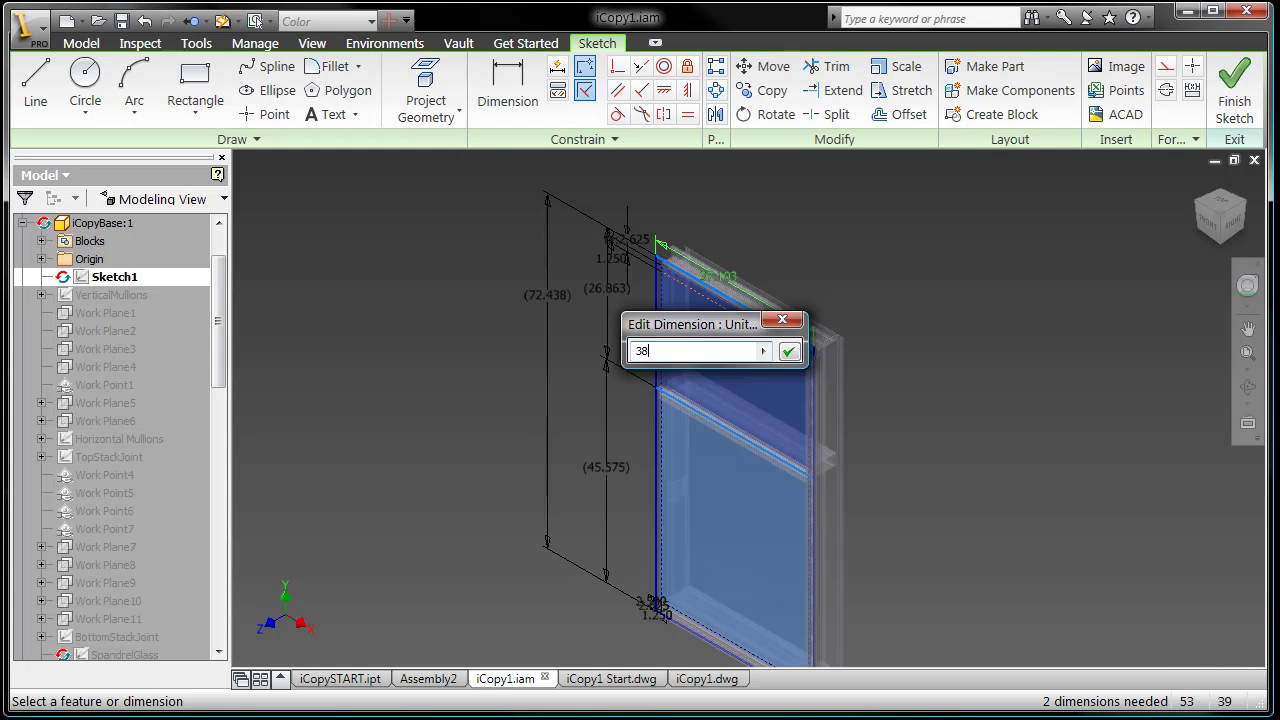
pyautogui.press('Return')
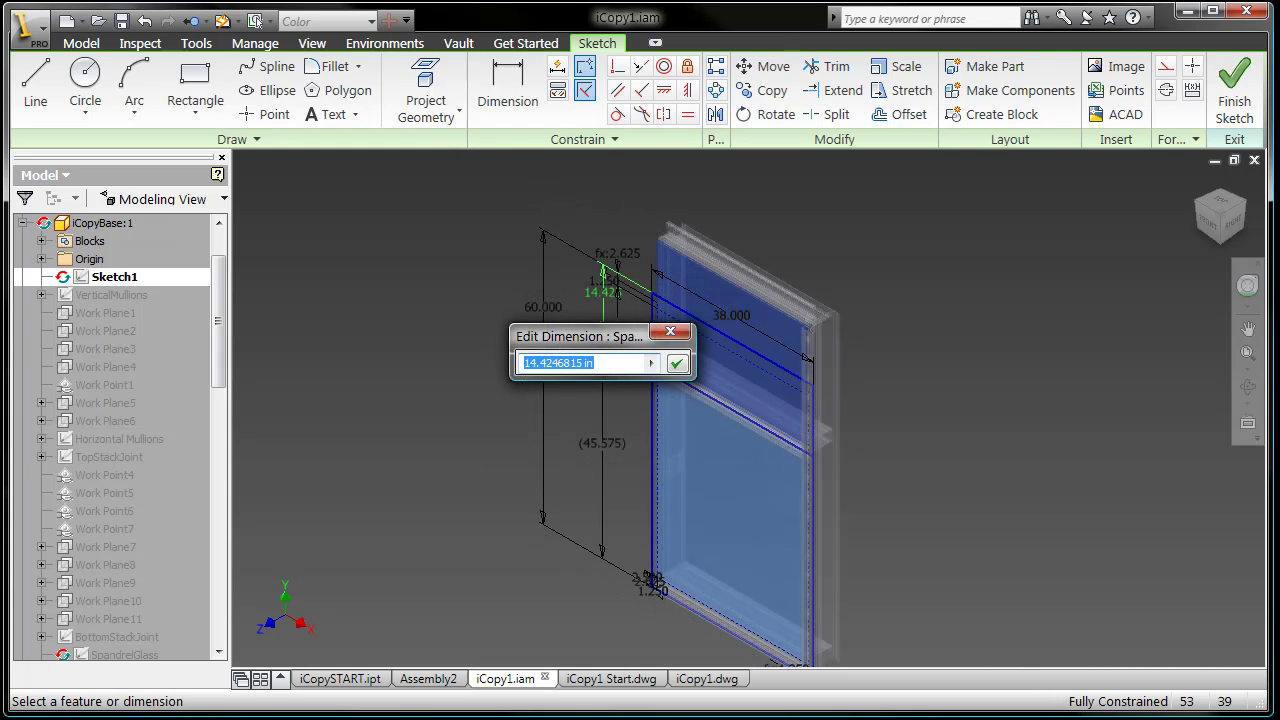
pyautogui.write('18')
pyautogui.press('Return')
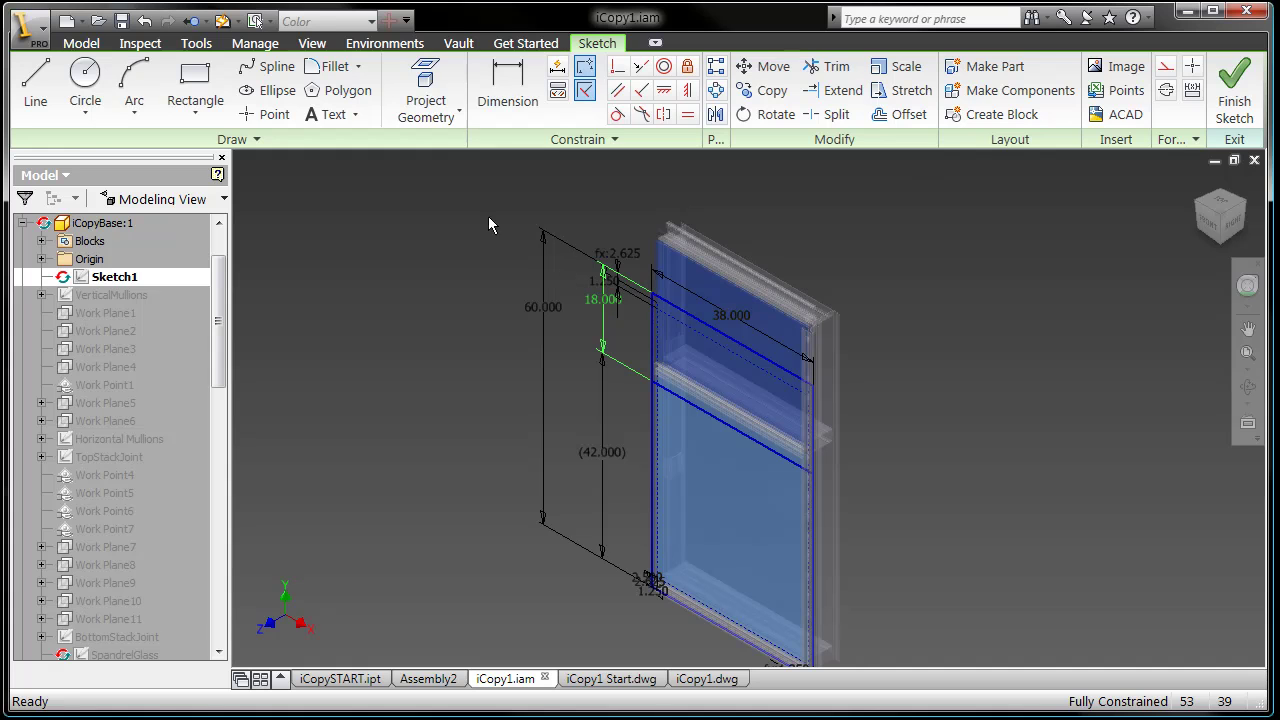
# Finish the skeleton sketch, return to the top-level assembly and inspect the upper corner of the resized panel.
pyautogui.click(1236, 95)
pyautogui.click(1208, 110)
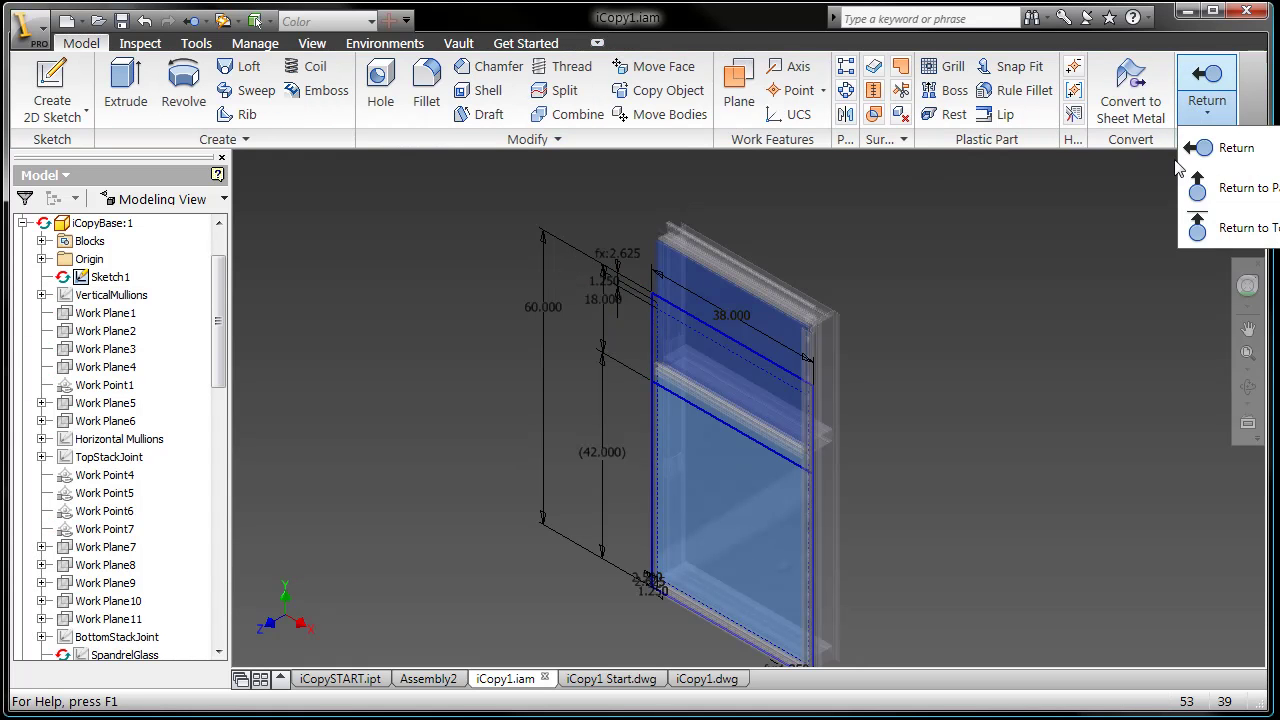
pyautogui.click(1240, 228)
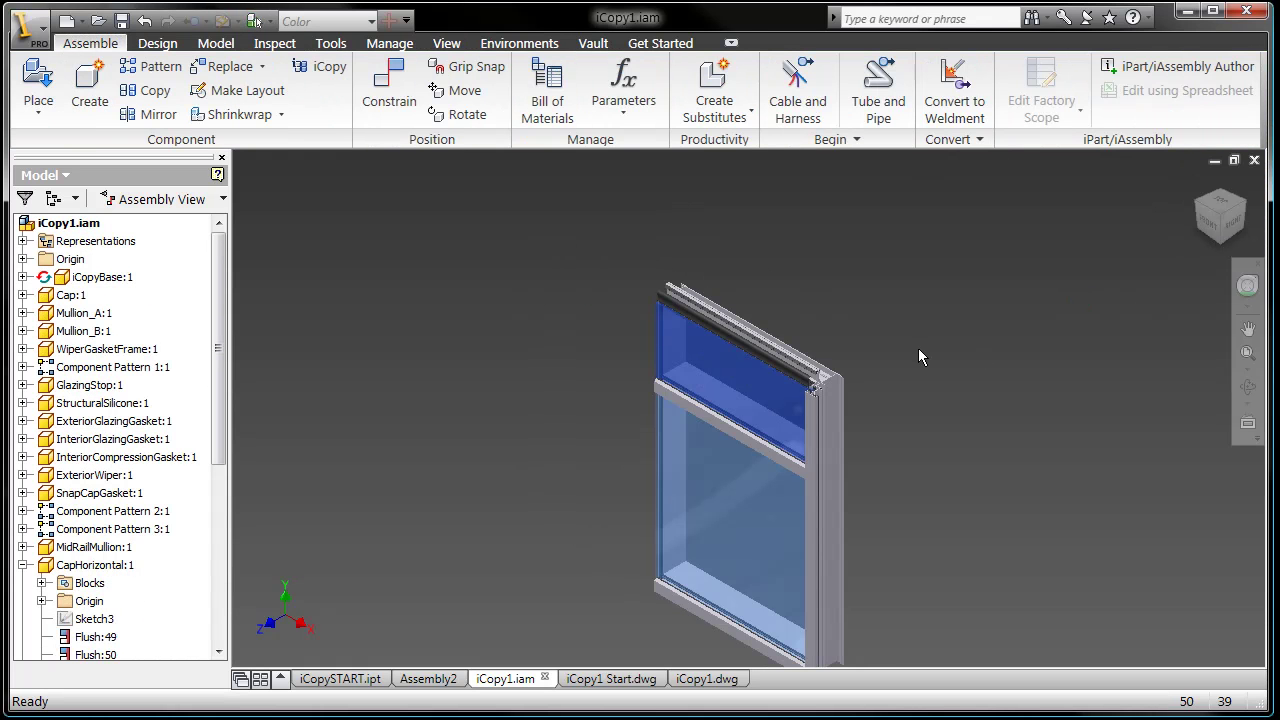
pyautogui.press('Home')
pyautogui.press('z')
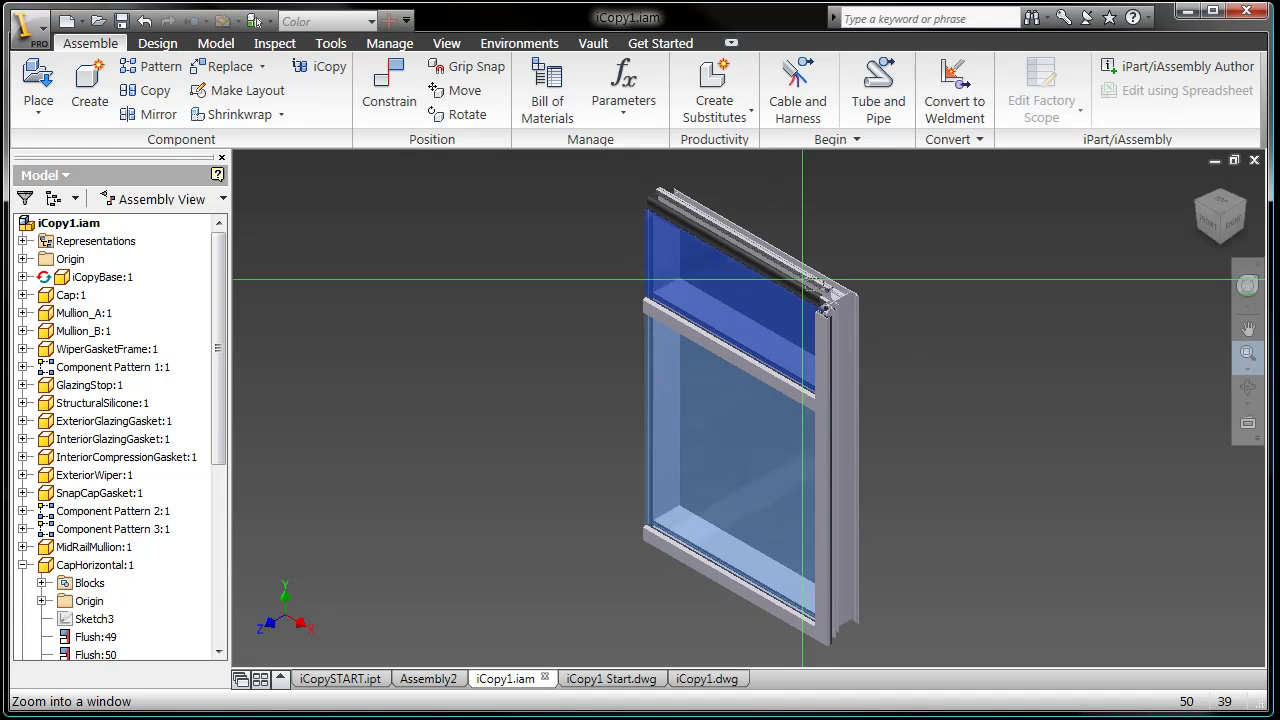
pyautogui.moveTo(802, 280); pyautogui.dragTo(877, 331)
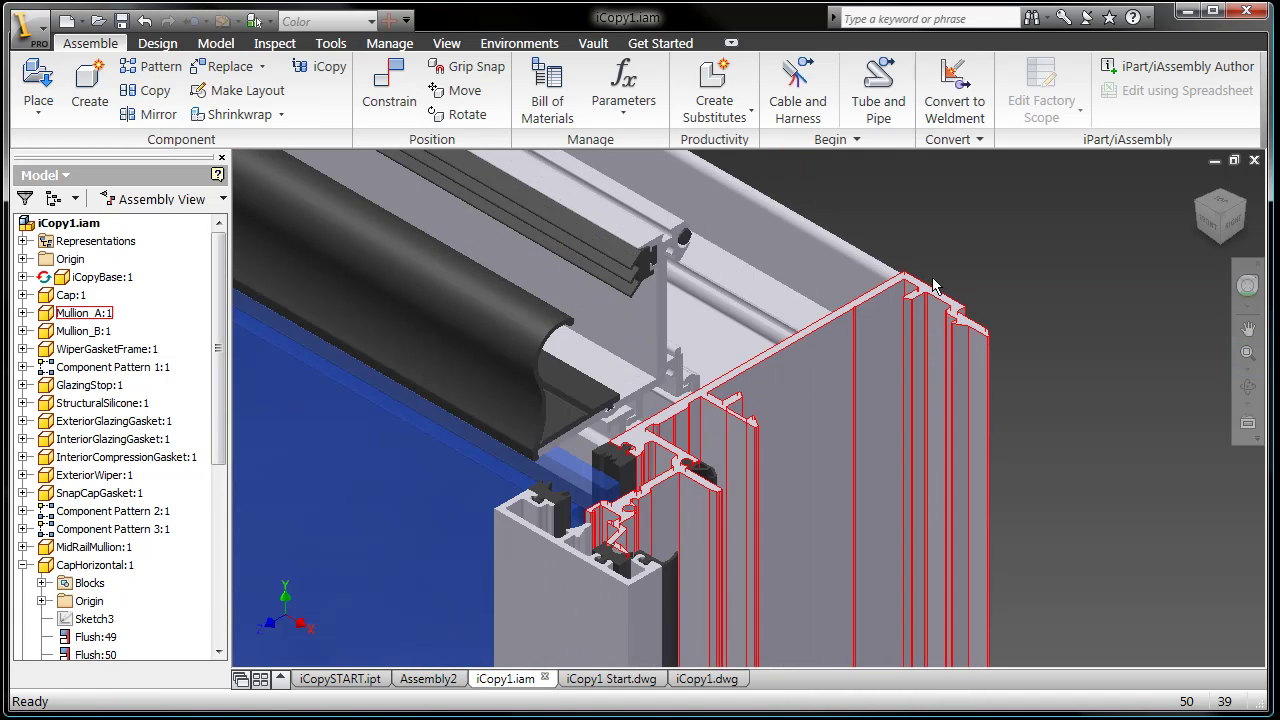
pyautogui.press('Home')
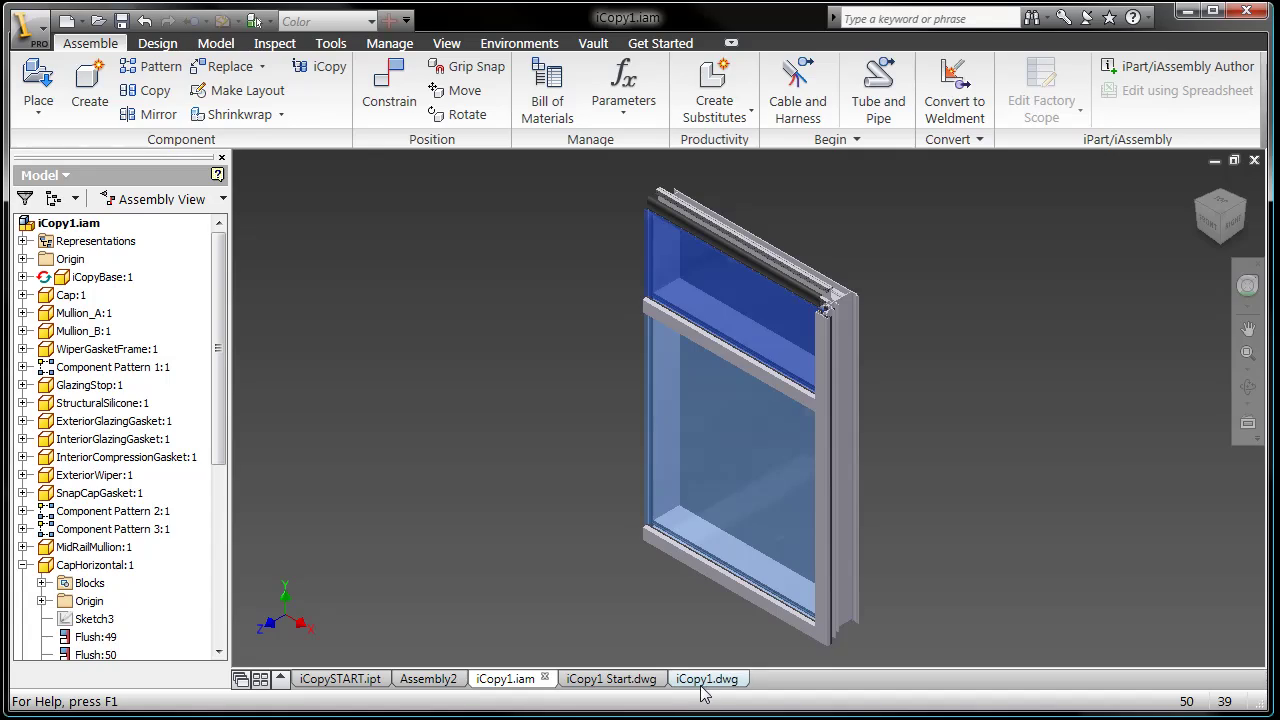
# Review the LENGTH values in the material list of iCopy1.dwg down to its last row.
pyautogui.click(706, 680)
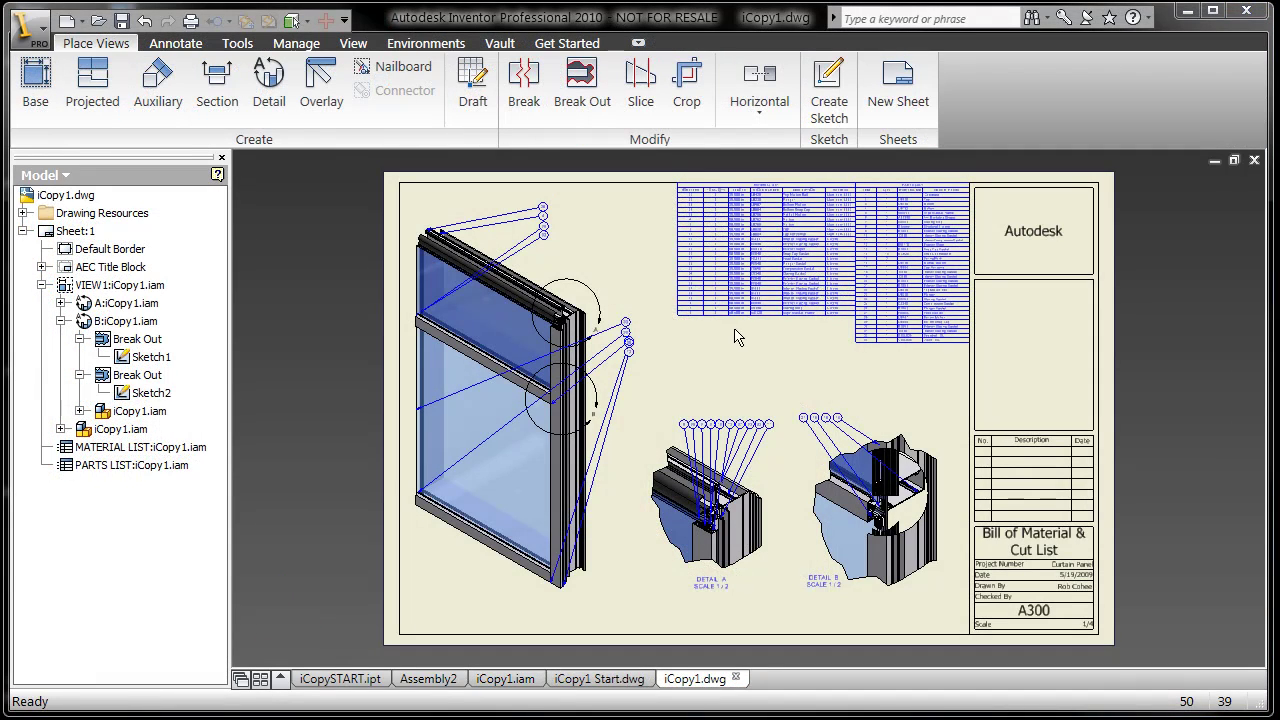
pyautogui.press('z')
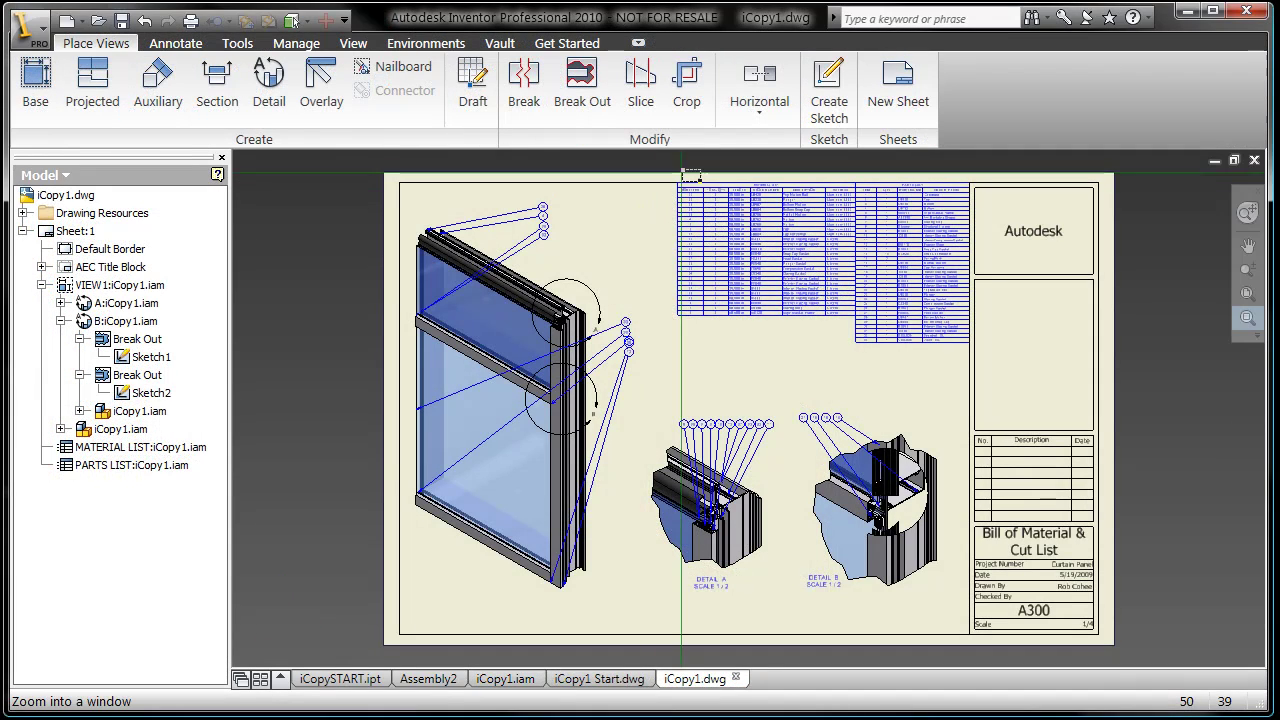
pyautogui.moveTo(681, 172); pyautogui.dragTo(800, 265)
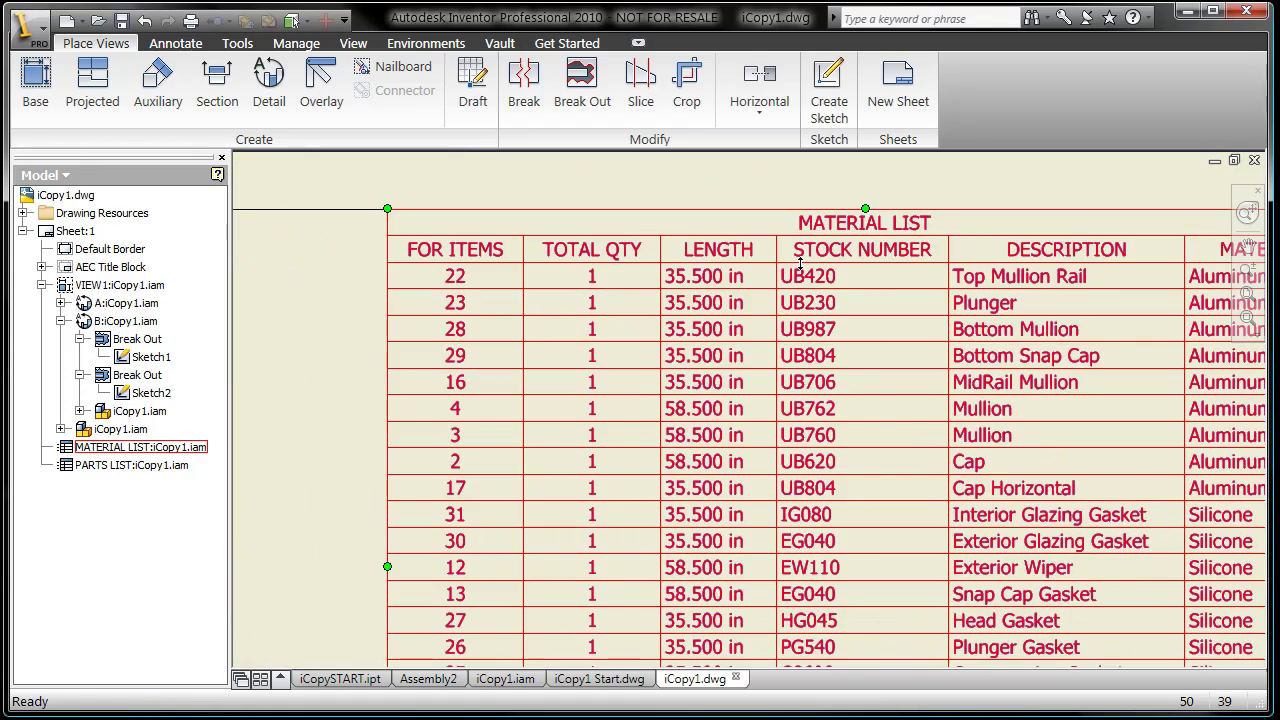
pyautogui.press('F2')
pyautogui.moveTo(733, 516); pyautogui.dragTo(694, 215)
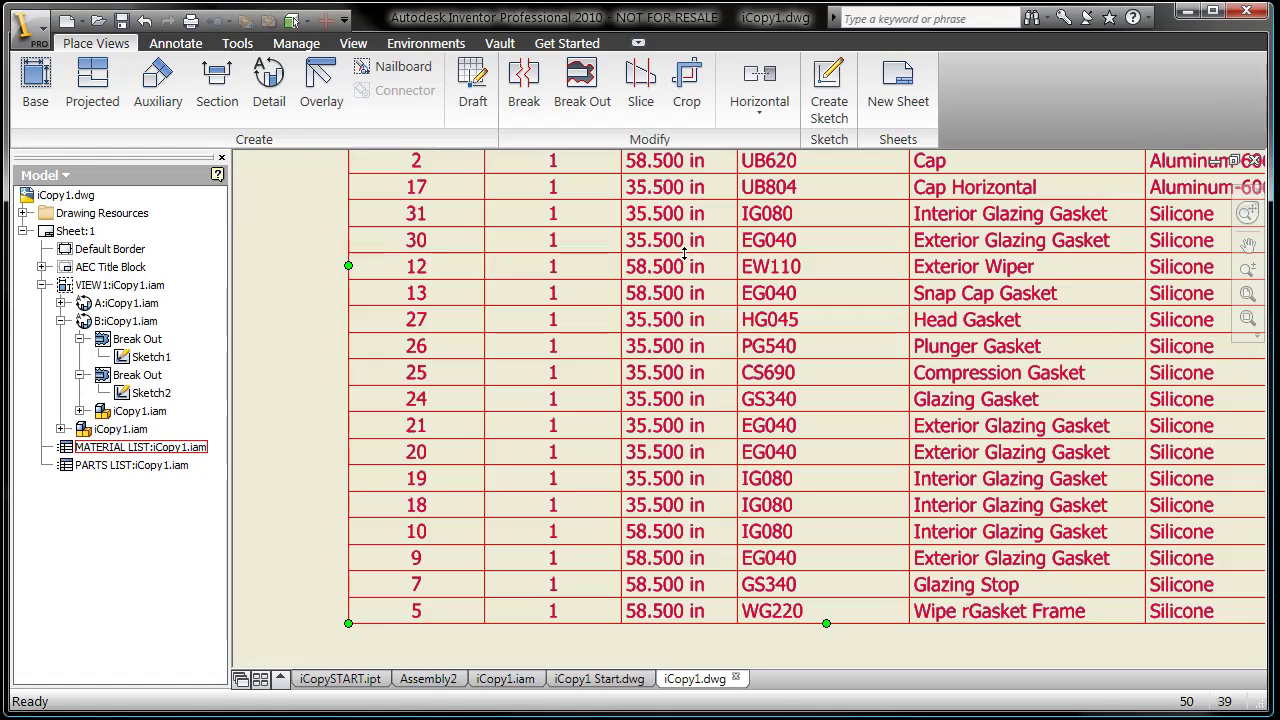
pyautogui.press('Home')
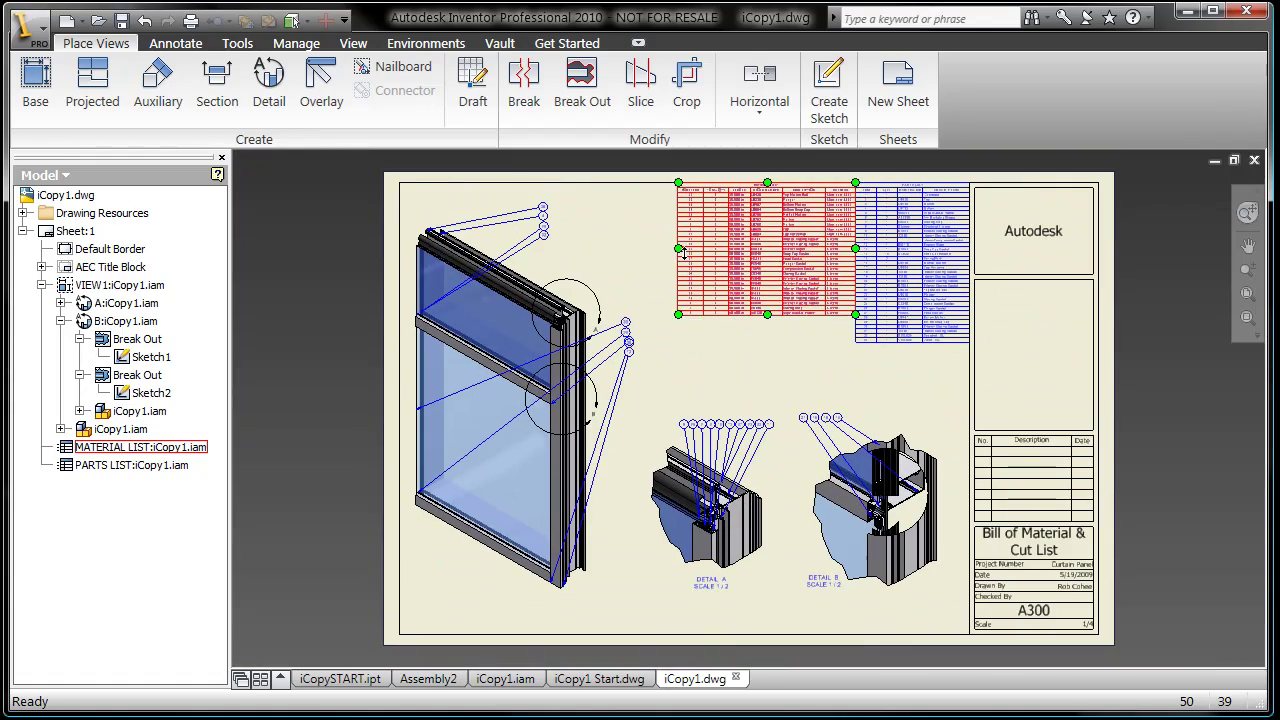